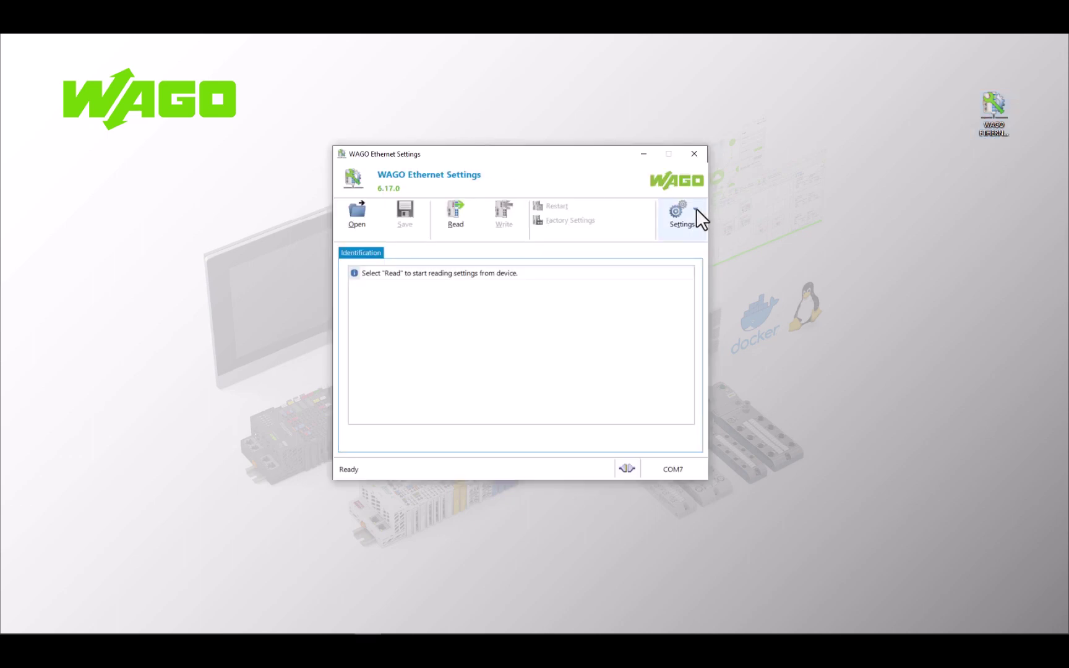
Apply the communication settings to identify the PFC200 and show its network parameters
click(696, 209)
click(705, 246)
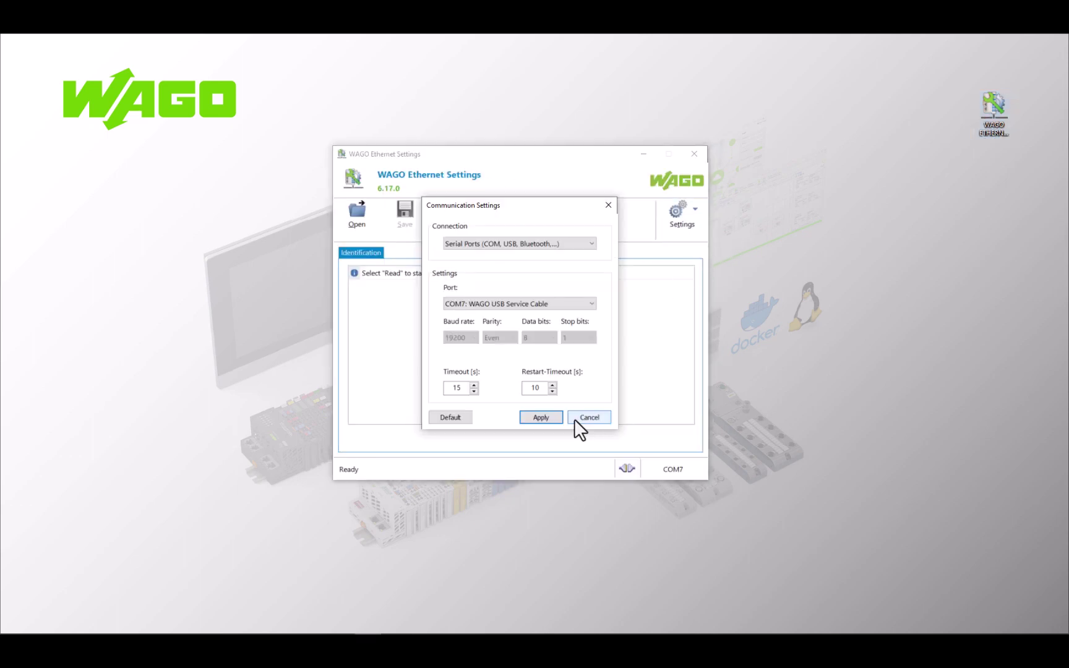
click(550, 417)
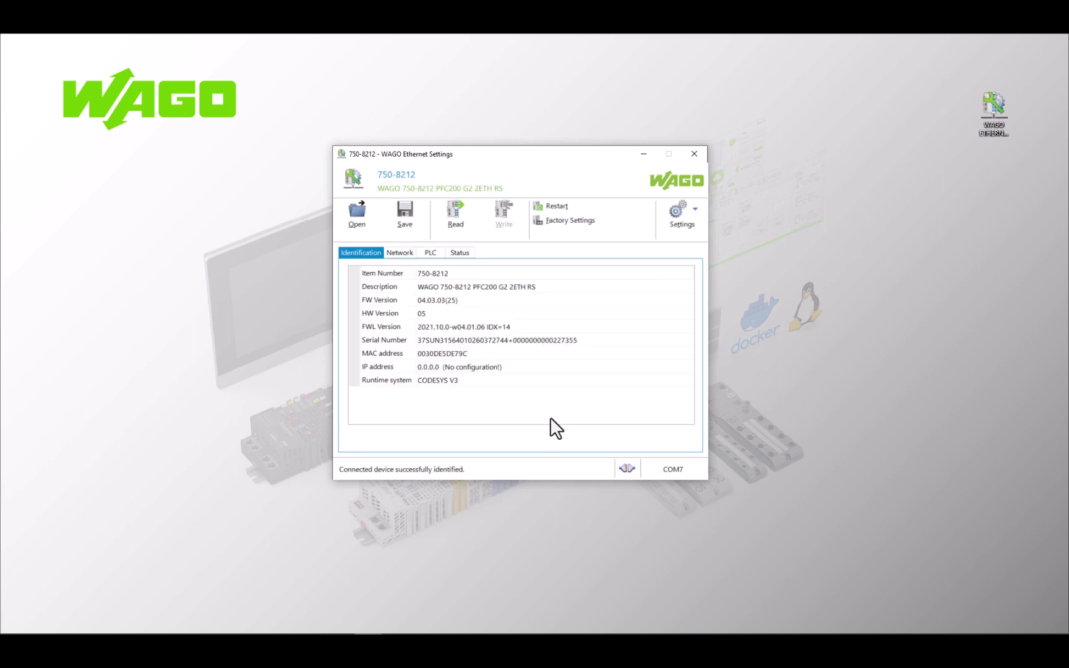
click(399, 252)
Set the address source to Static Configuration with IP 192.168.1.17 and mask 255.255.255.0
click(473, 288)
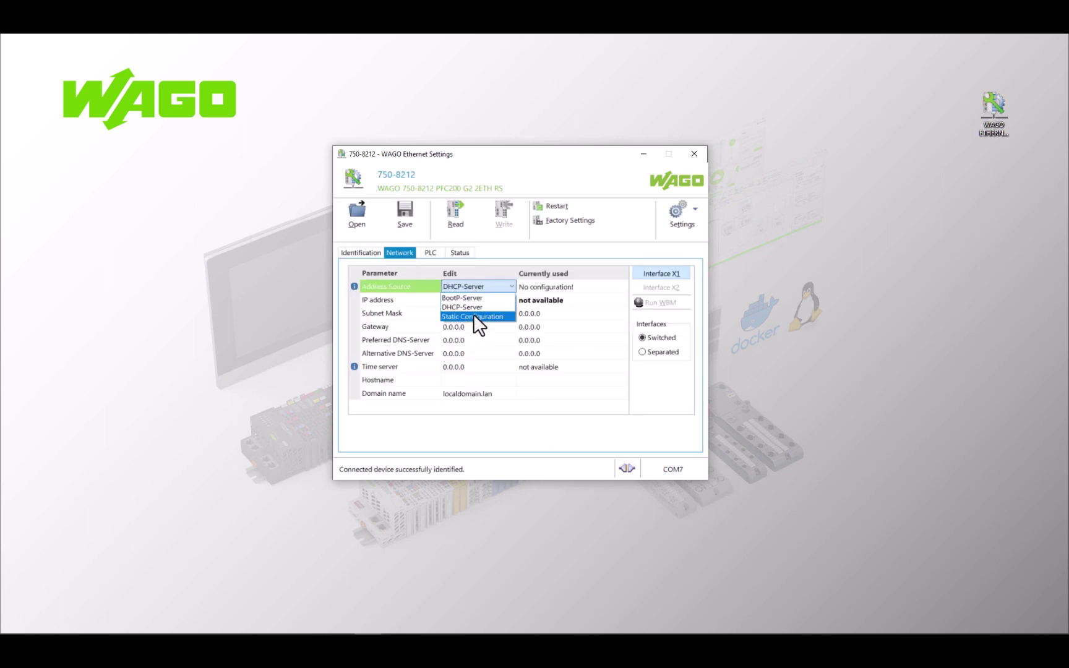
click(473, 316)
text(192.168.)
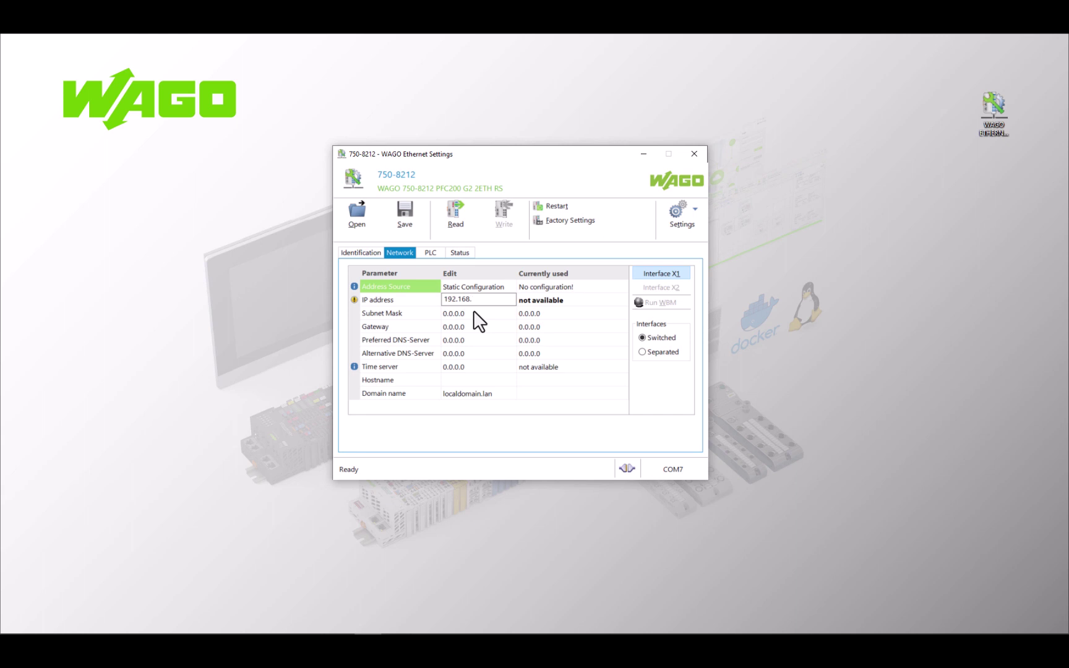
text(1.17)
key(Tab)
text(255)
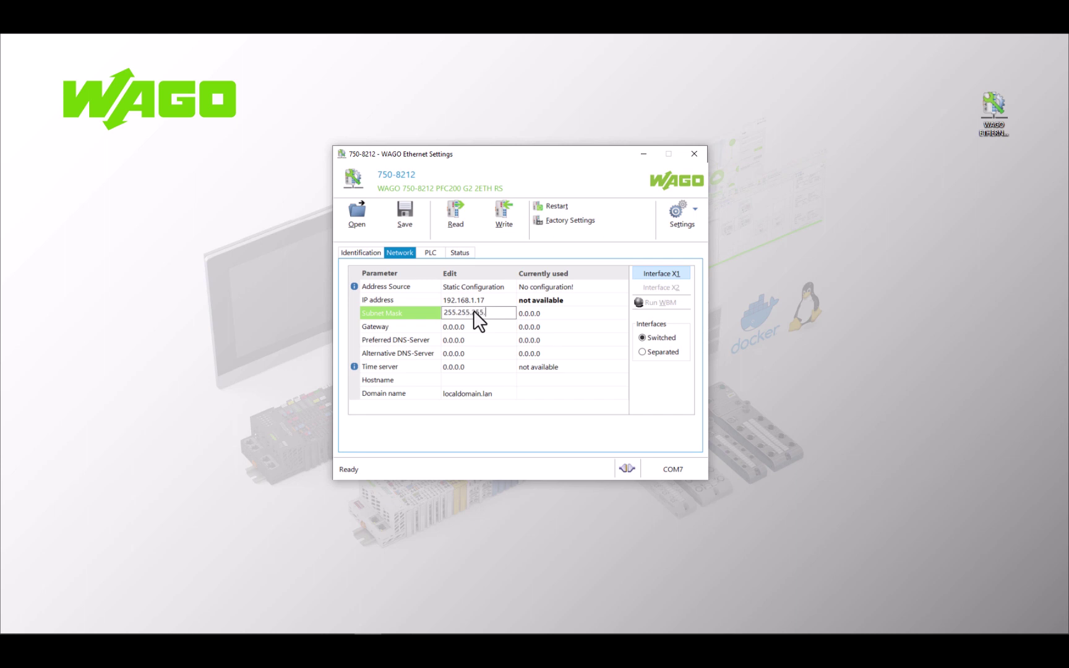
key(Tab)
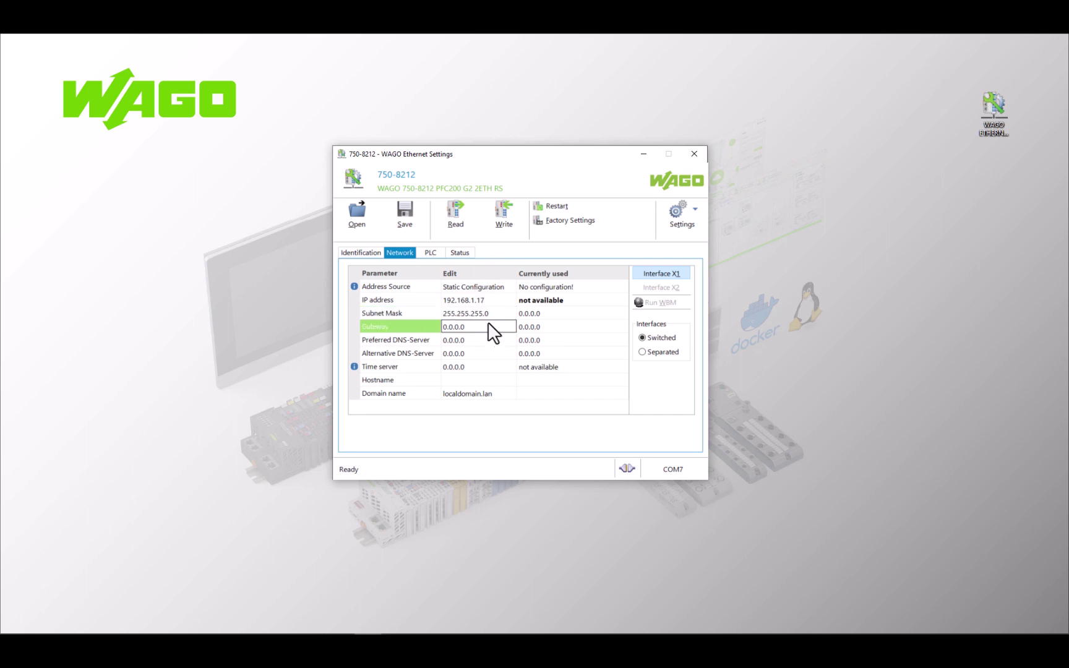
Write static IP 192.168.1.17 and mask 255.255.255.0 to the 750-8212 controller
click(514, 220)
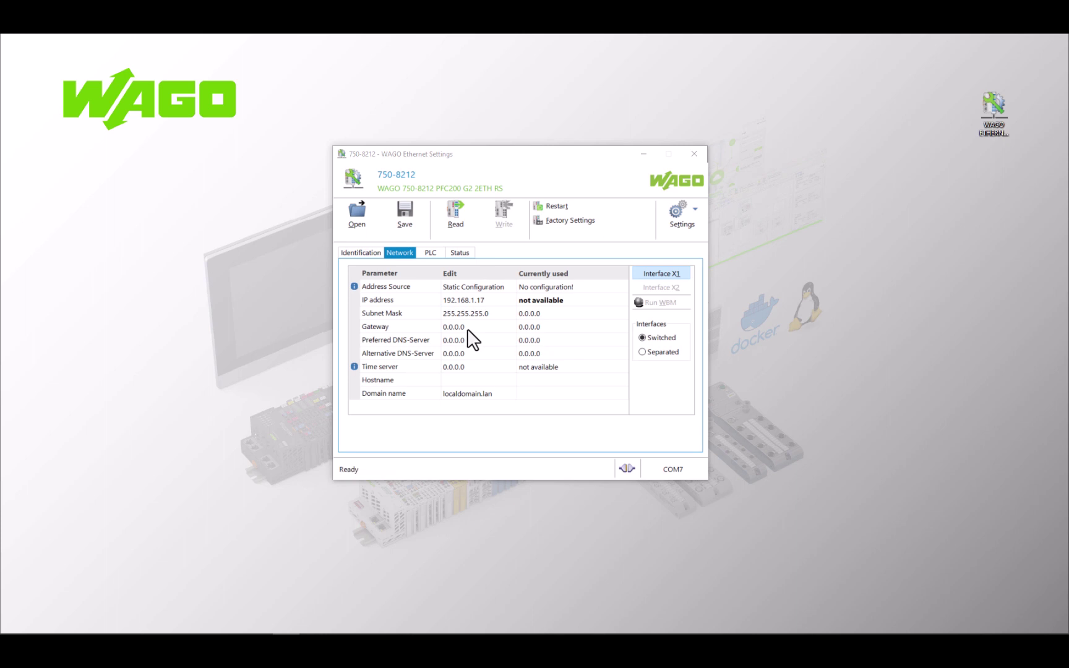
Change the gateway from 0.0.0.0 to 192.168.1.1 and write it to the controller
click(467, 330)
click(468, 330)
key(BackSpace)
key(BackSpace)
key(BackSpace)
key(BackSpace)
key(BackSpace)
key(BackSpace)
key(BackSpace)
text(1)
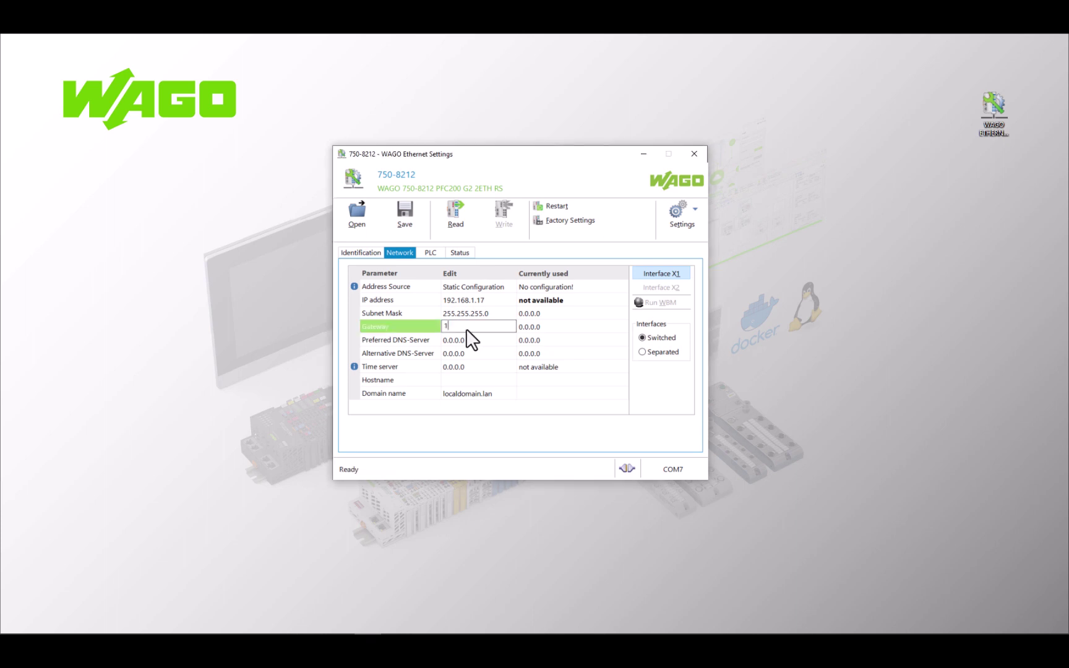
text(92.168.1.1)
click(499, 218)
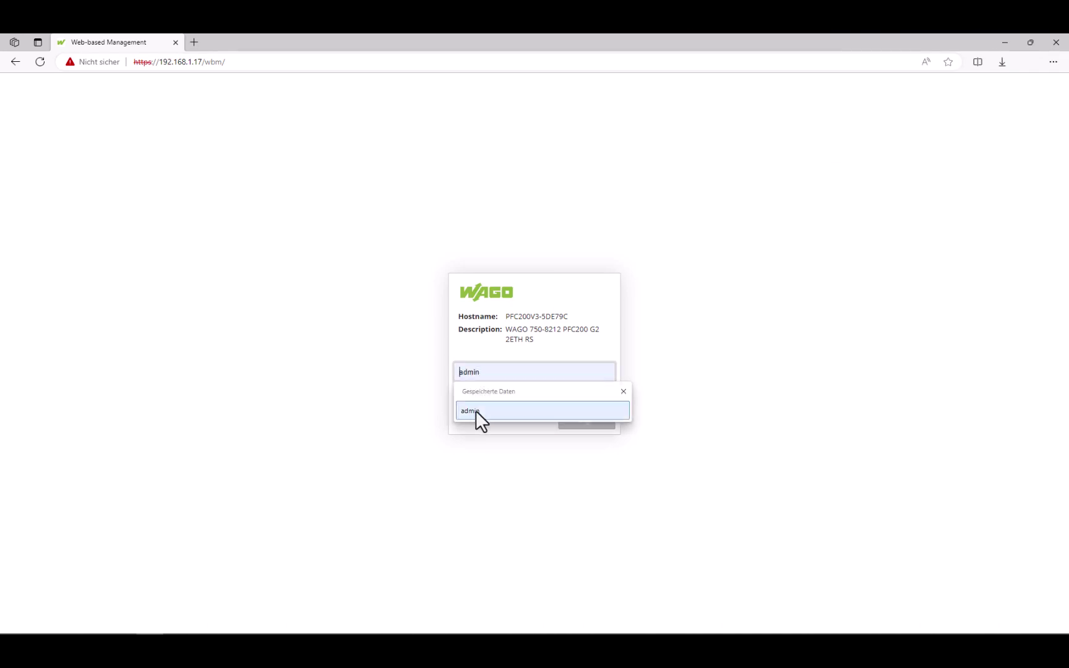
Log in to Web-based Management and open the Networking configuration
click(476, 410)
key(Return)
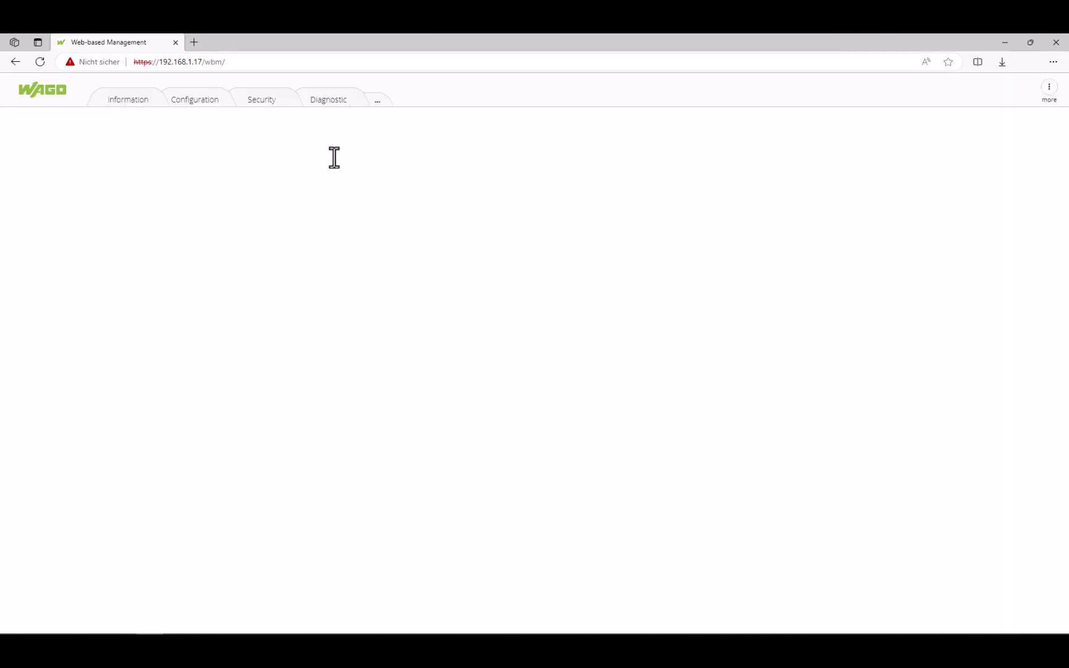
click(197, 101)
click(56, 164)
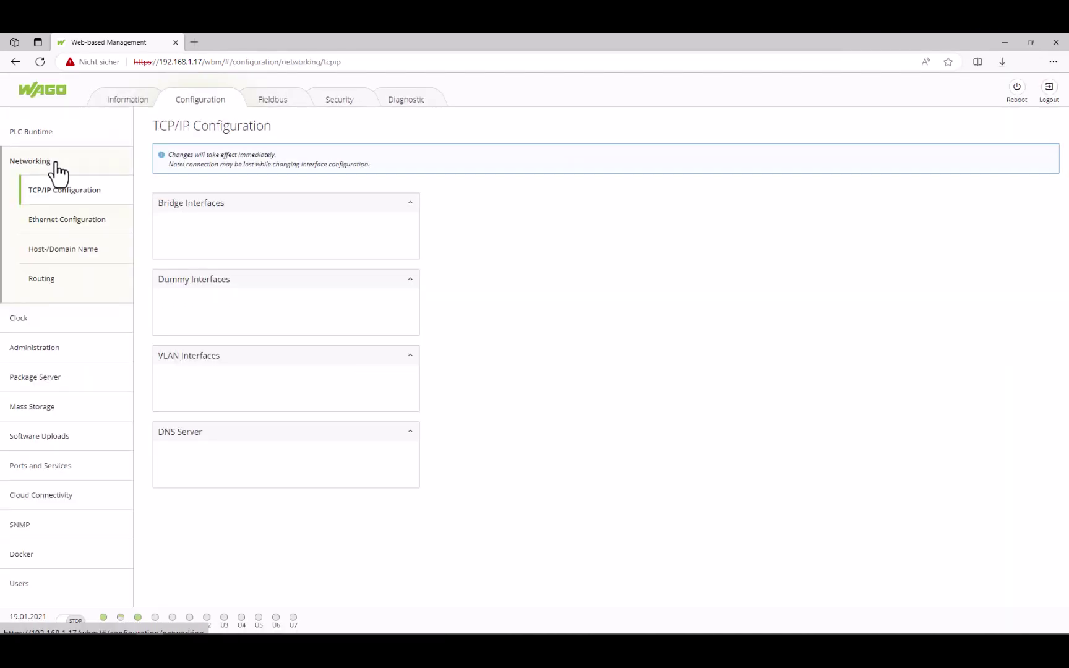
In Ethernet Configuration, map port X2 to bridge 2 and submit
click(68, 221)
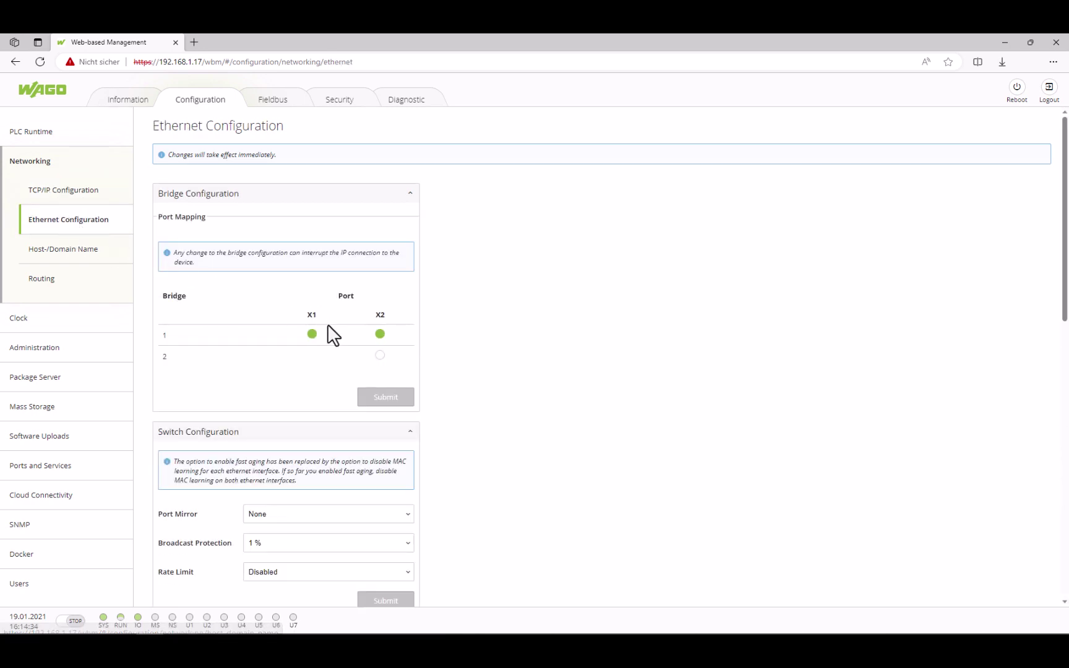
click(379, 356)
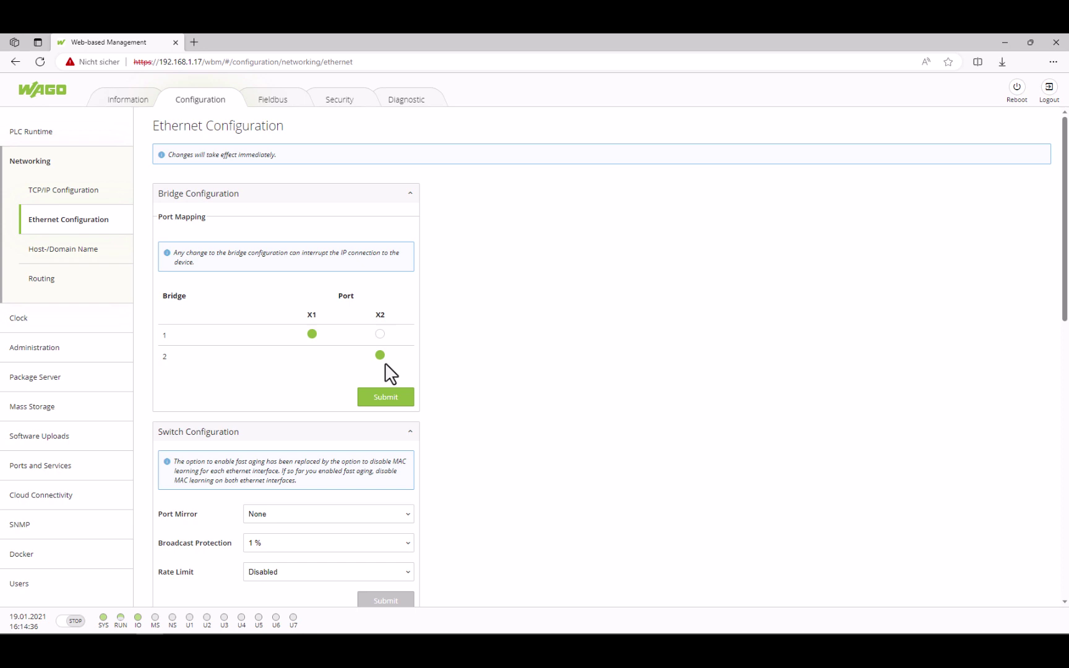
click(394, 399)
Set Bridge 2 to Static IP 192.168.2.17, mask 255.255.255.0, then submit and confirm the warning
click(87, 198)
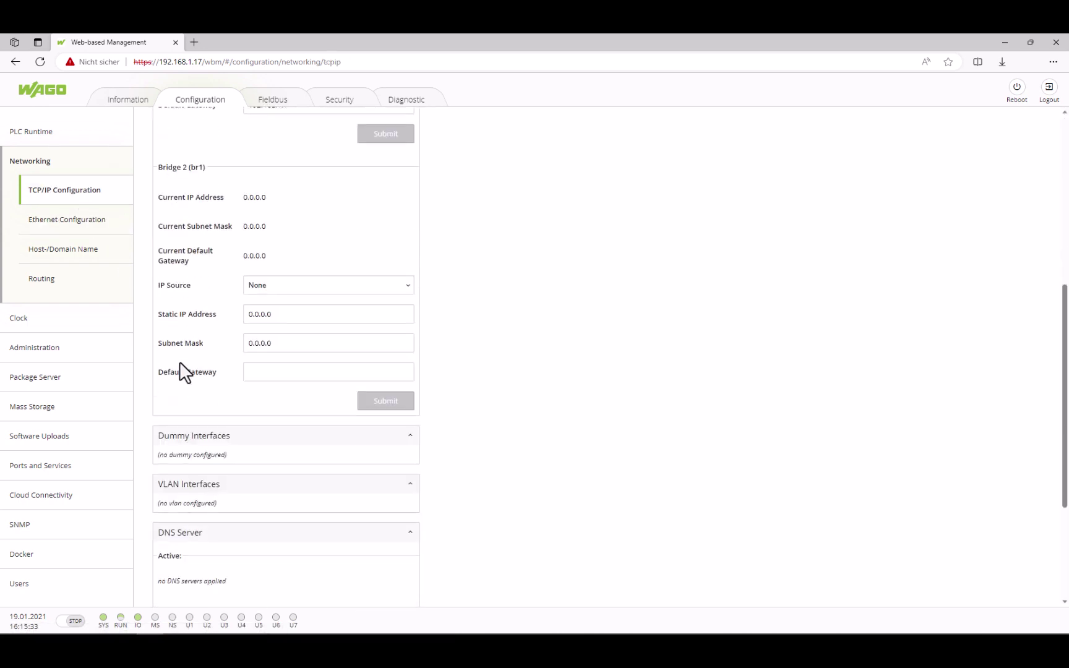
click(289, 285)
click(286, 300)
drag(286, 310, 234, 327)
text(192.1)
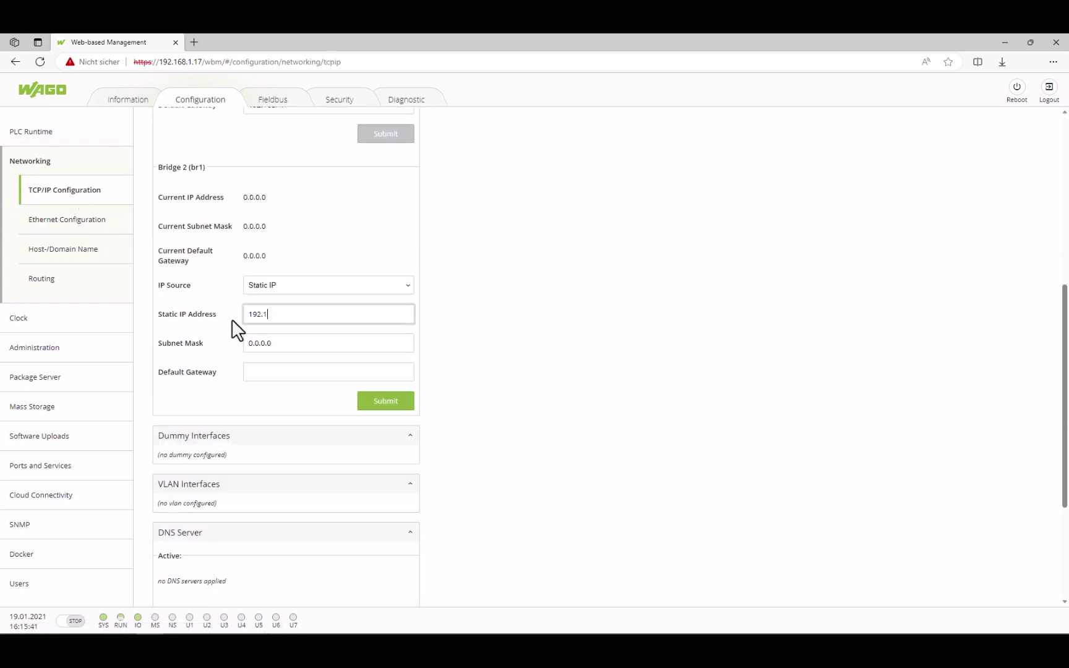
text(68.2.17)
drag(256, 345, 231, 346)
text(255.255.255.0)
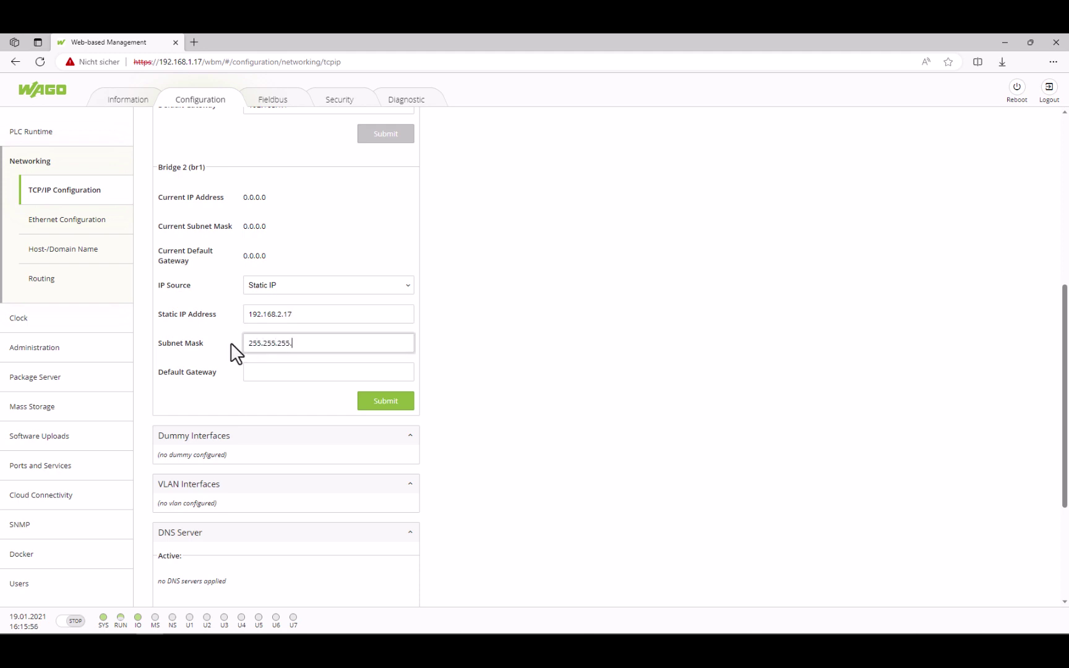
click(385, 408)
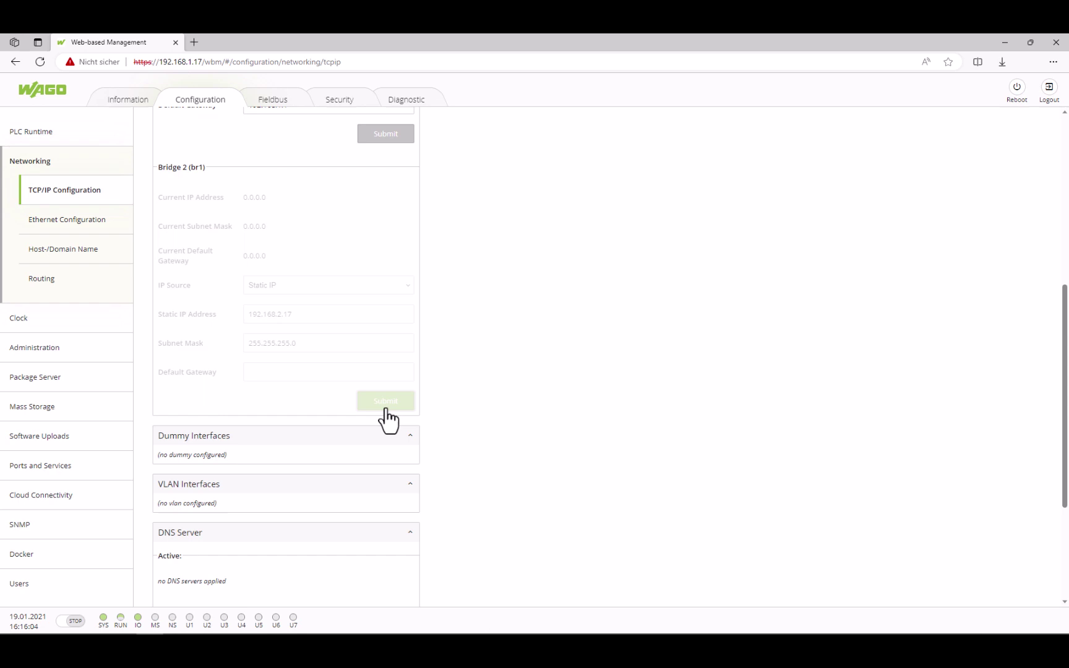
click(575, 409)
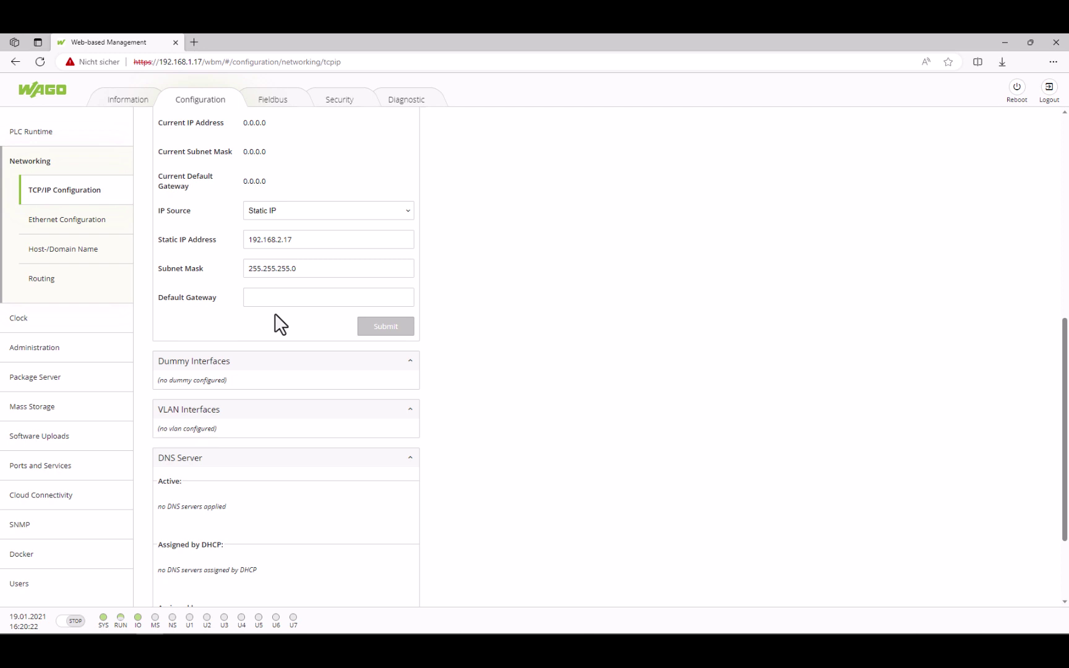
Open the Routing page under Networking in the sidebar
click(39, 296)
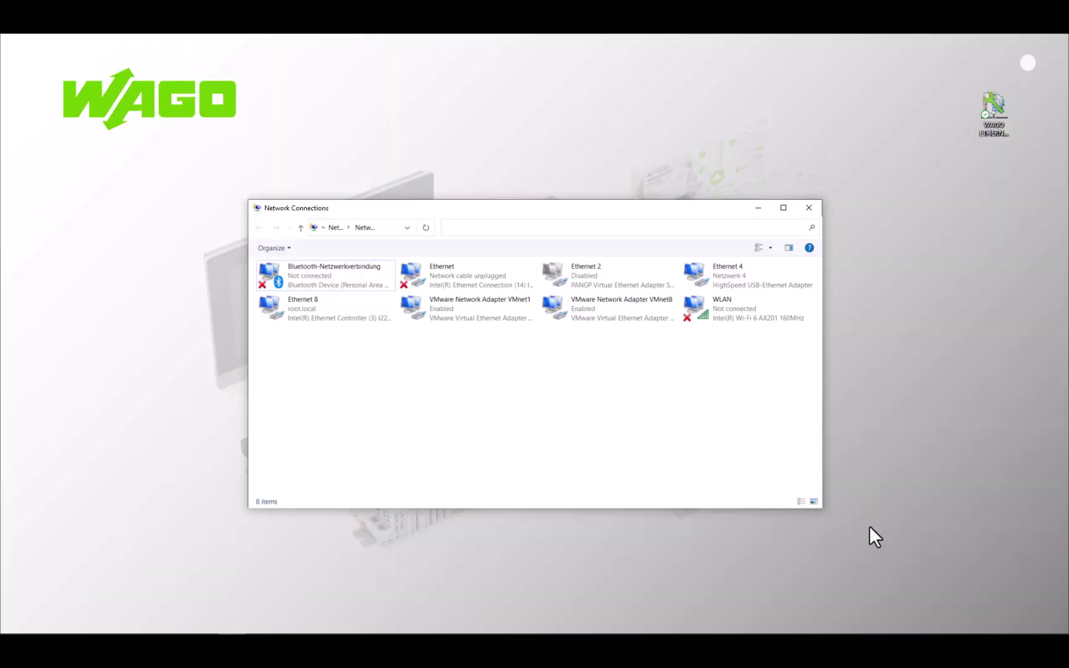
Check Ethernet 4's IPv4 settings are 192.168.2.10 / 255.255.255.0 and close its properties
right_click(720, 291)
click(743, 391)
click(380, 386)
double_click(381, 386)
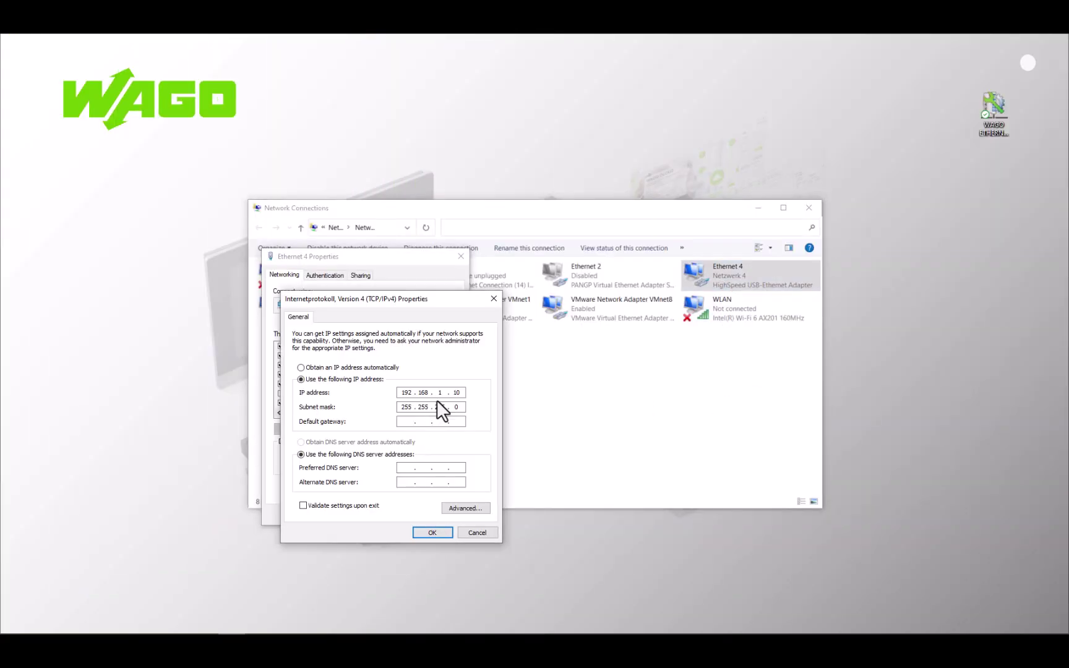
click(438, 532)
click(399, 515)
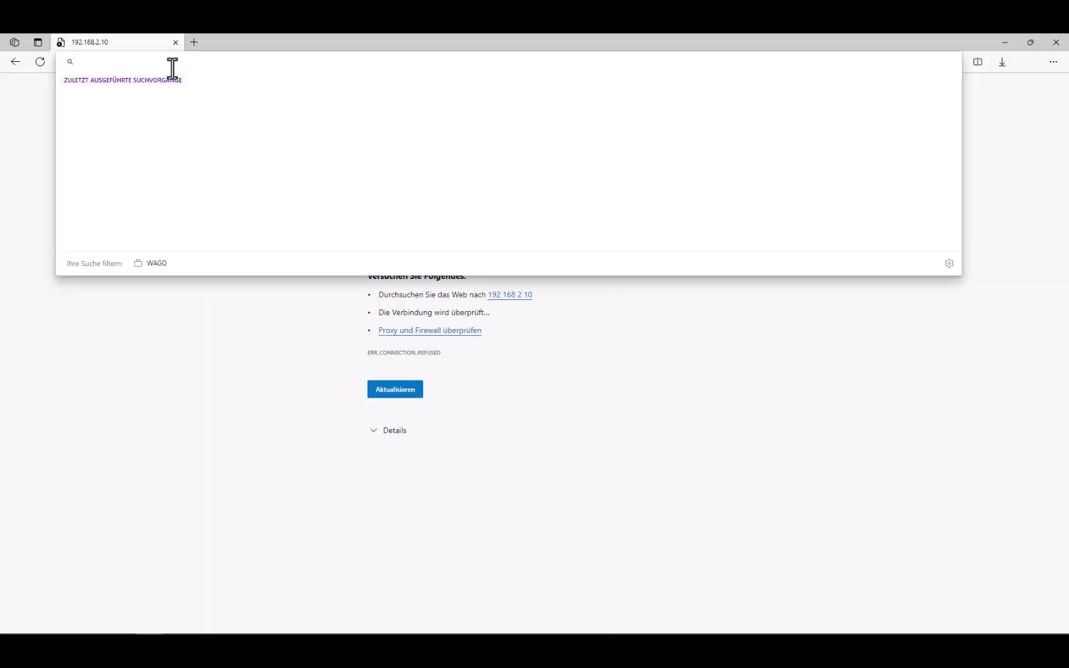
Browse to 192.168.2.17, proceed past the certificate warning, and log in
text(192)
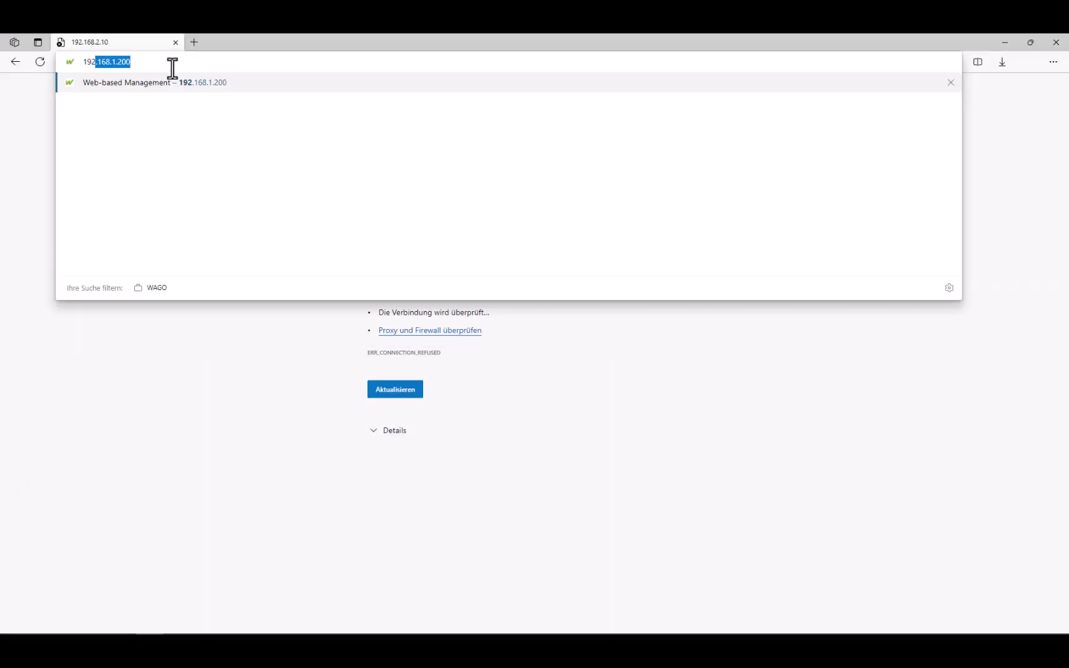
text(.168.2.17)
key(Return)
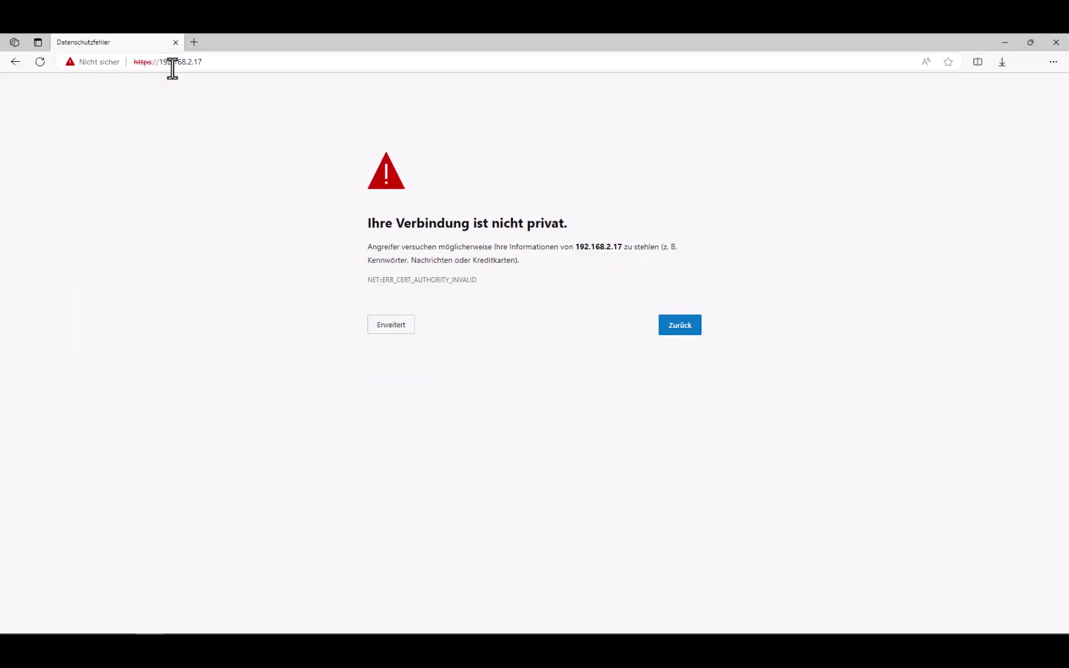
click(381, 323)
click(410, 427)
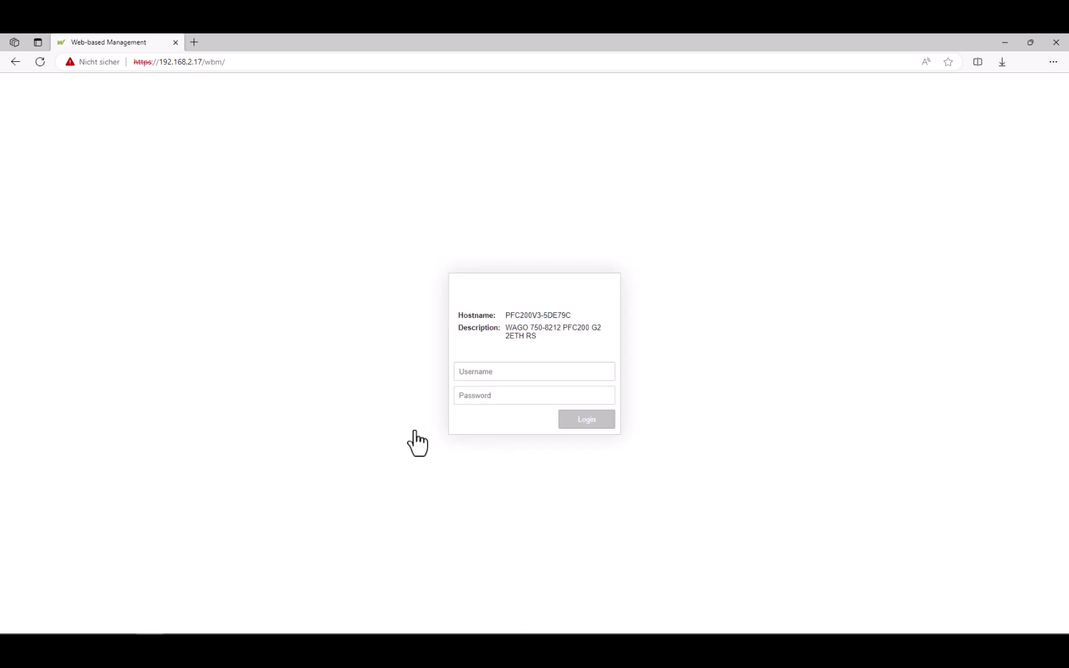
click(513, 372)
click(508, 412)
key(Return)
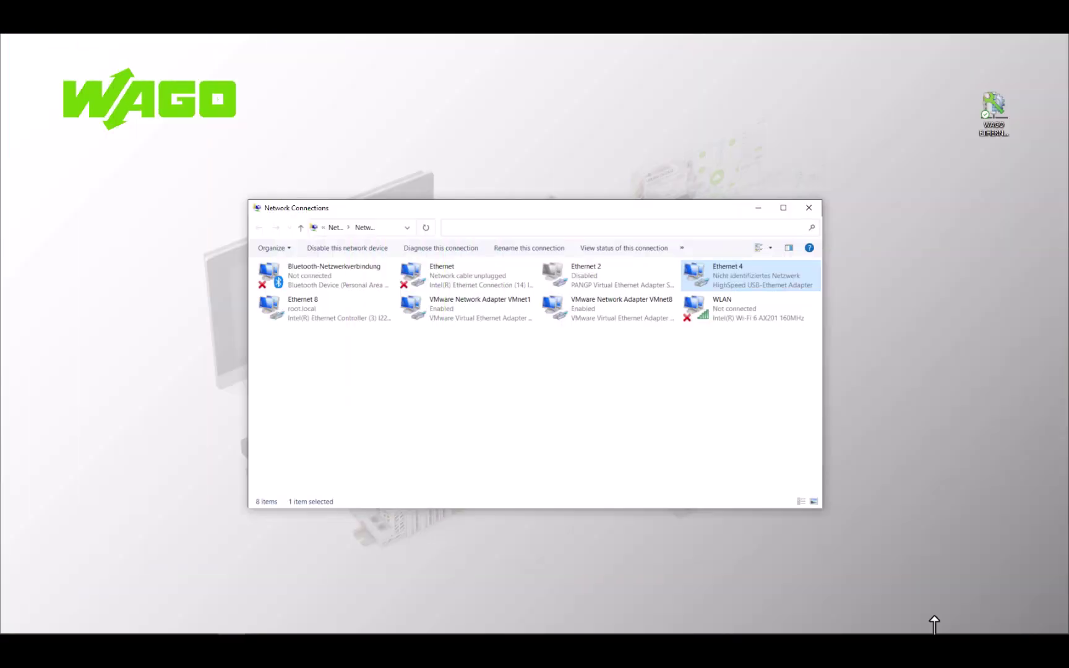
Set Ethernet 4's IPv4 to 192.168.3.10, mask 255.255.255.0, gateway 192.168.3.1
right_click(705, 273)
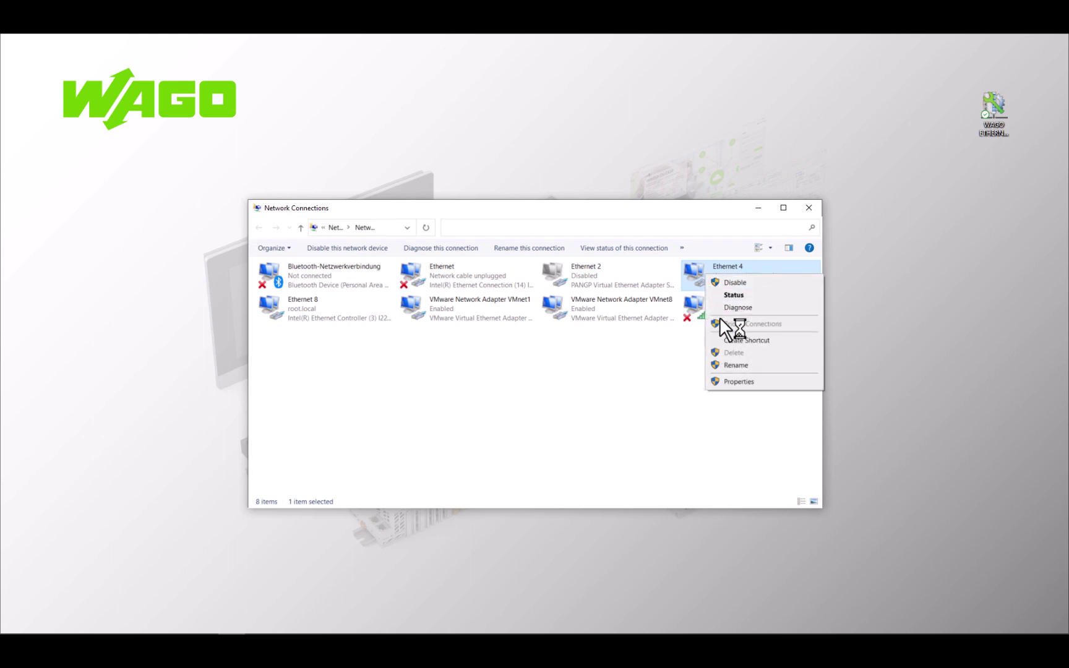
click(738, 383)
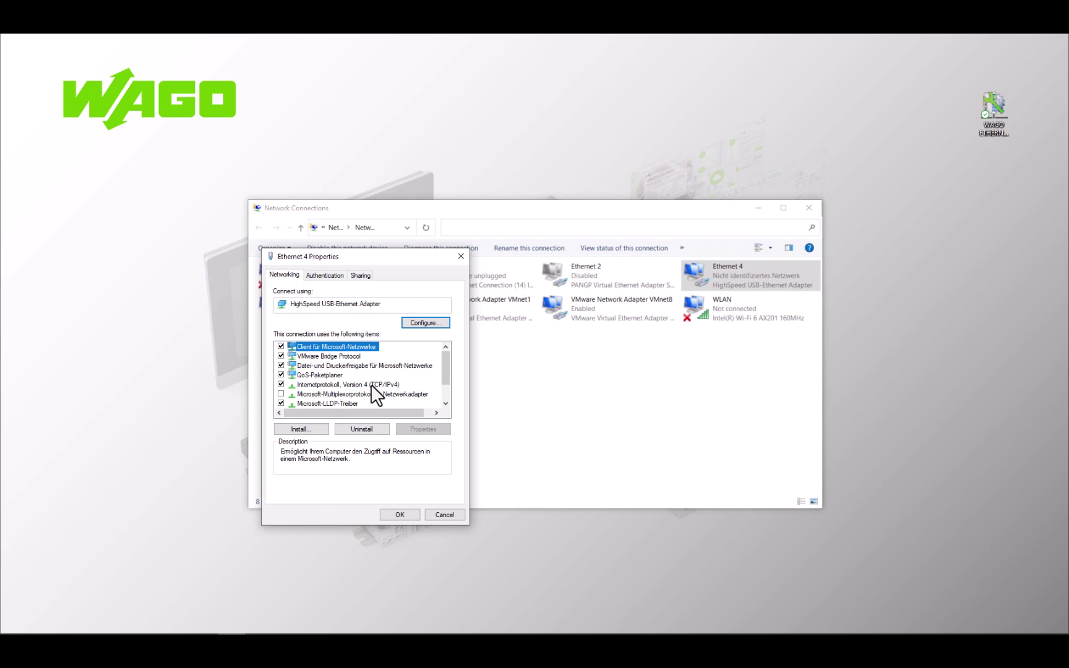
click(371, 385)
click(421, 429)
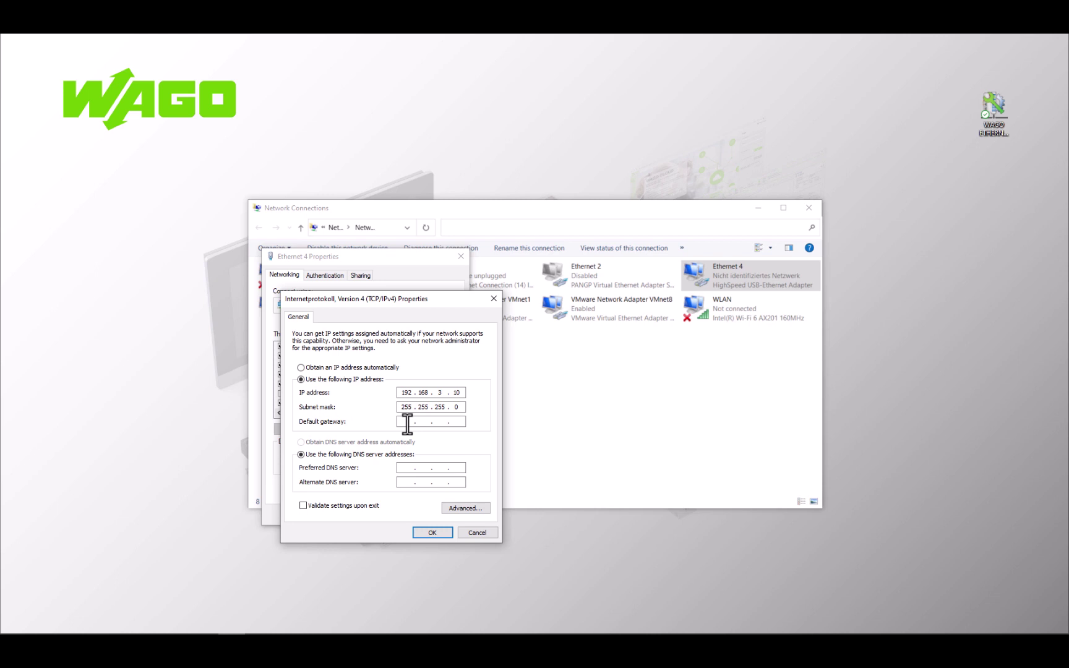
text(168 . 3 . 1)
click(426, 529)
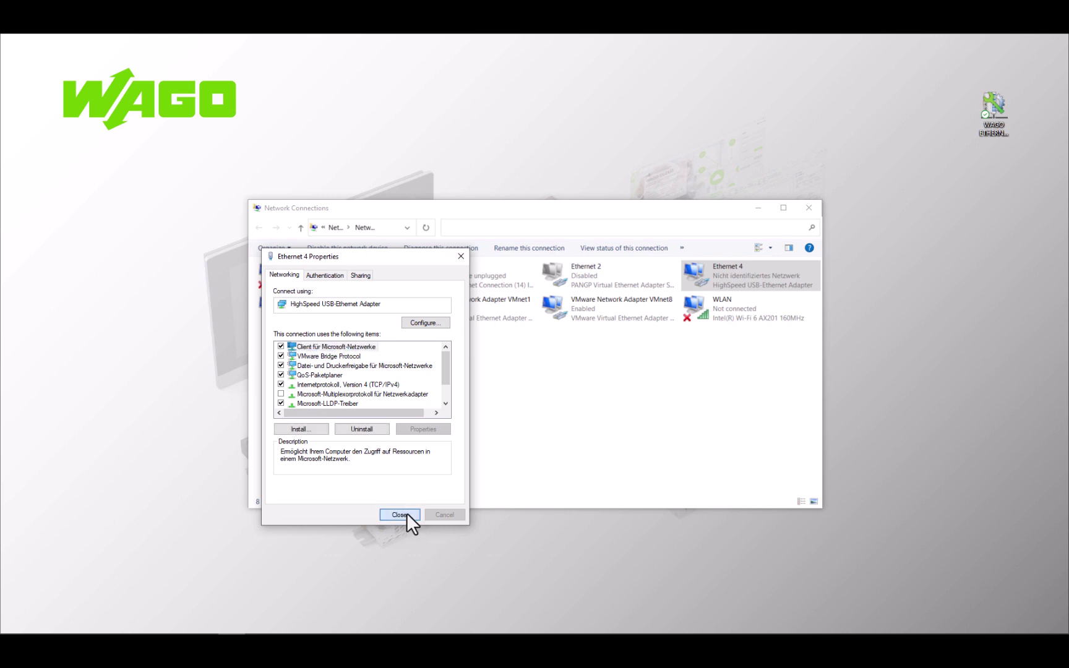
click(406, 513)
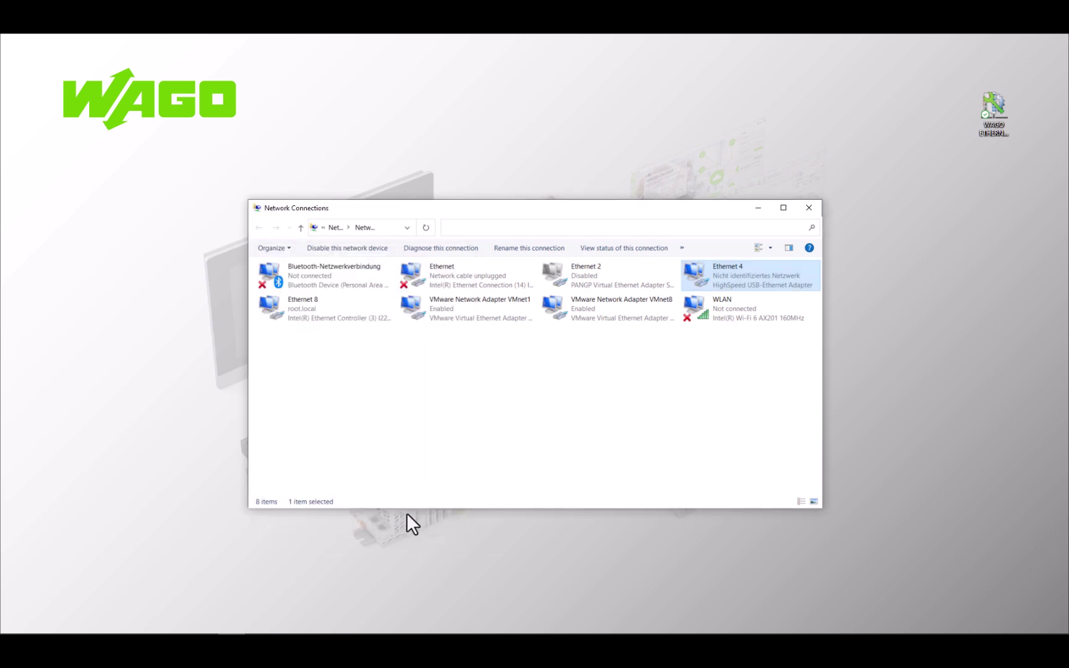
Ping 192.168.2.17 from Command Prompt; all four requests time out
click(758, 208)
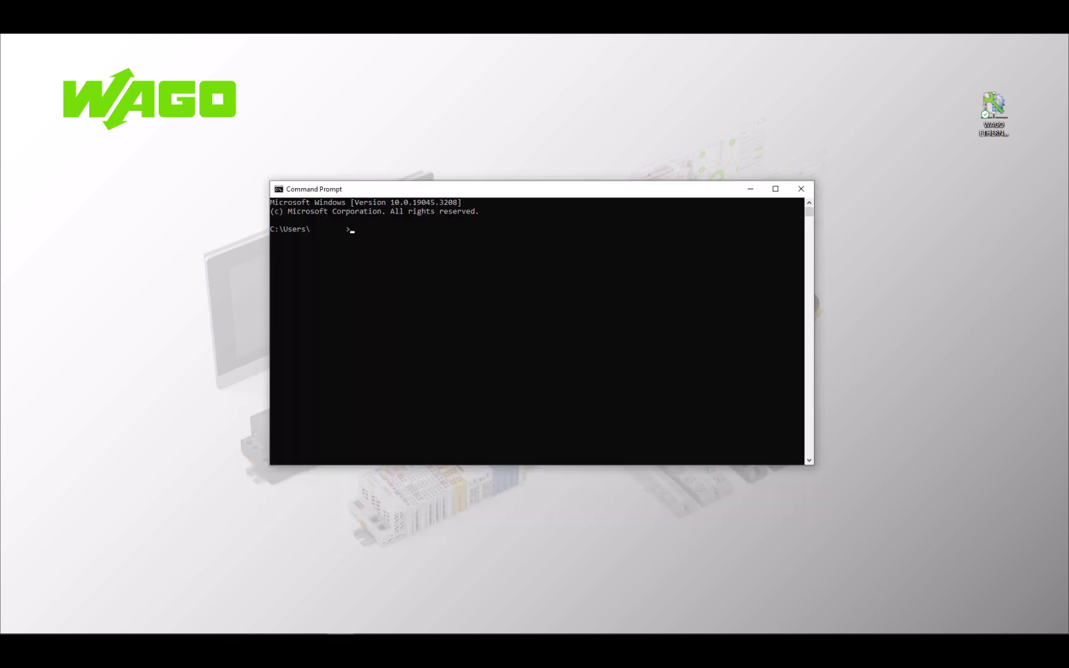
text(ping 192.168.2.17)
key(Return)
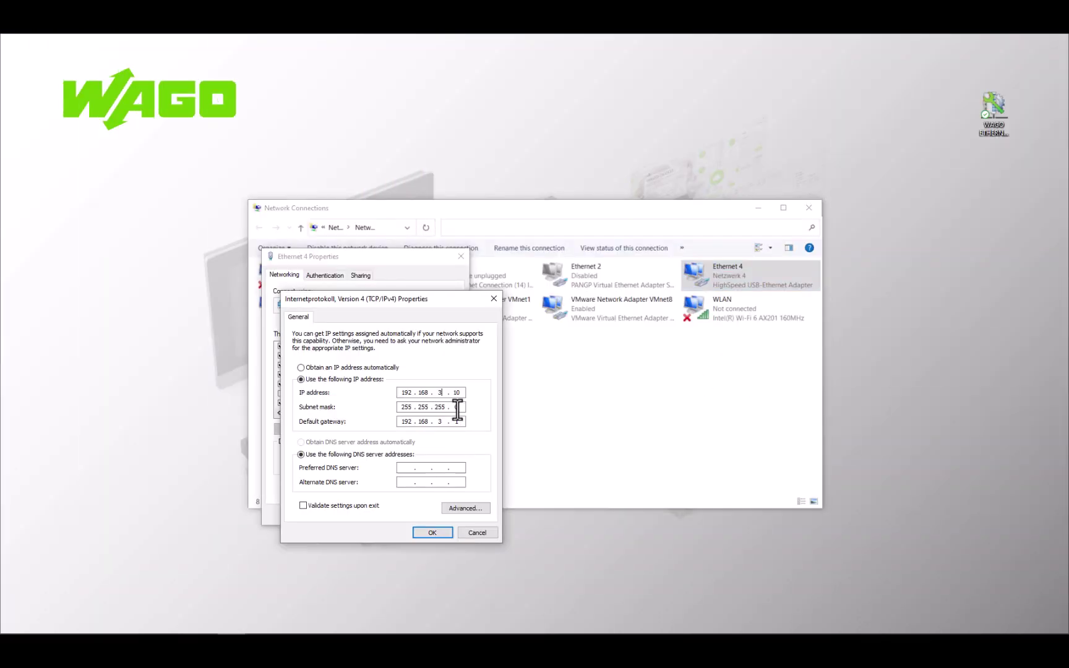
Reopen Ethernet 4's IPv4 settings, then load the controller's page at 192.168.1.17
click(401, 423)
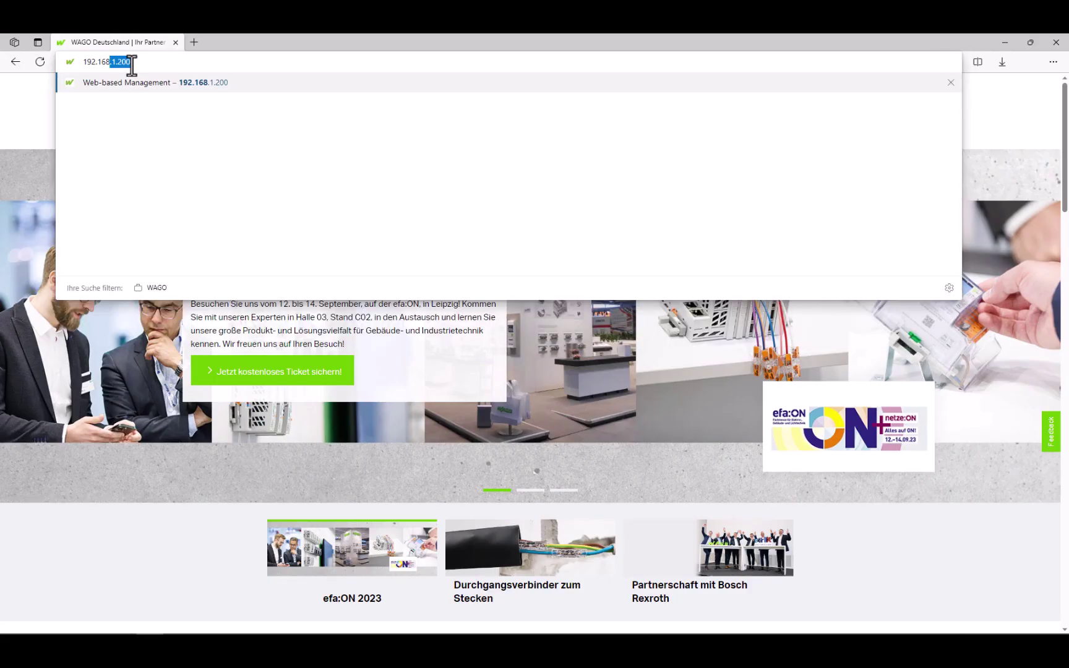
key(Return)
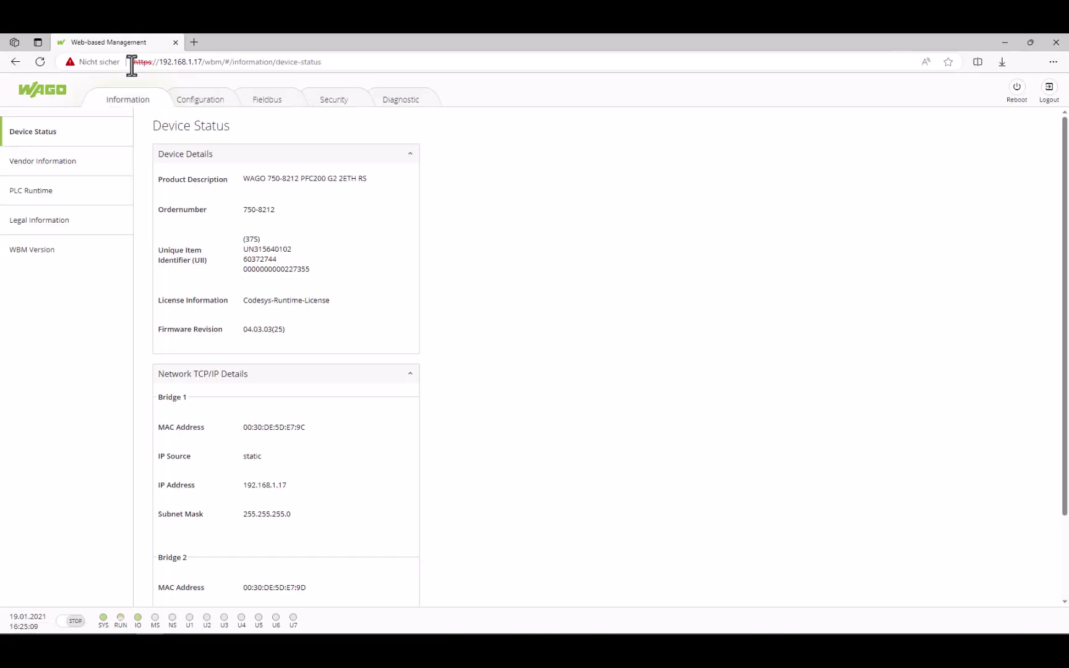
Go to Configuration > Networking > Routing and scroll down to the Custom Routes Add Route form
click(202, 109)
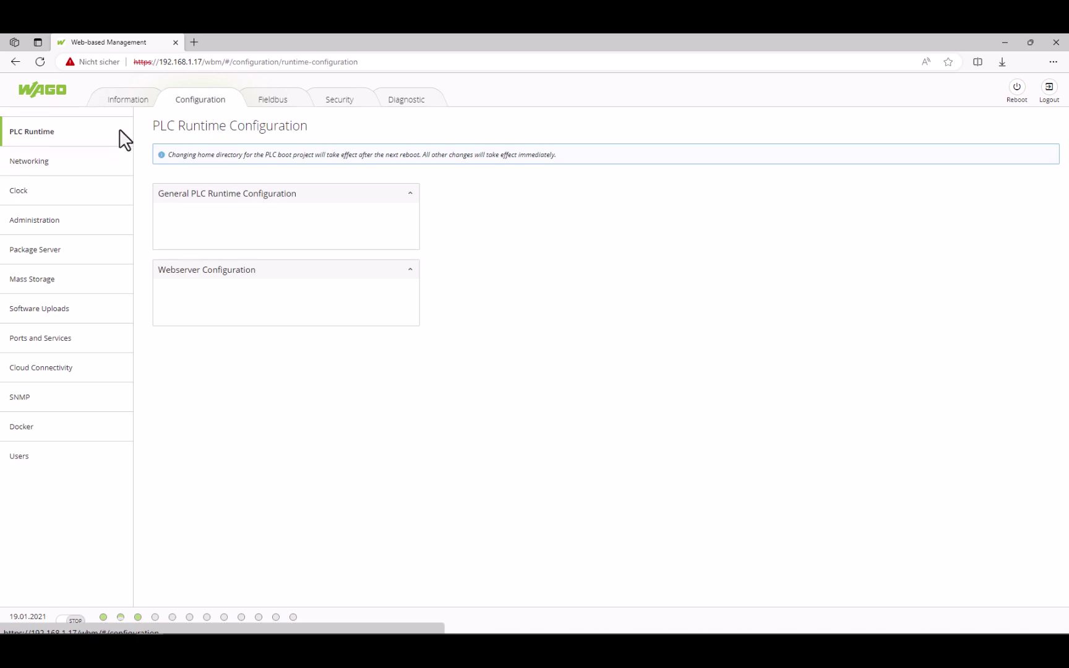
click(37, 165)
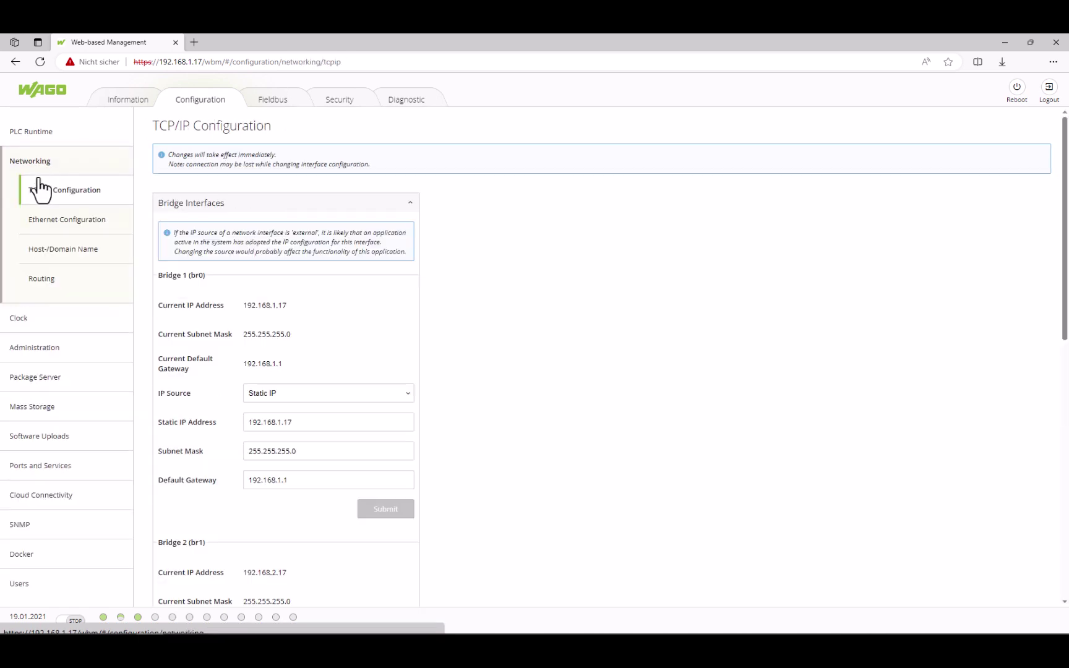
click(42, 280)
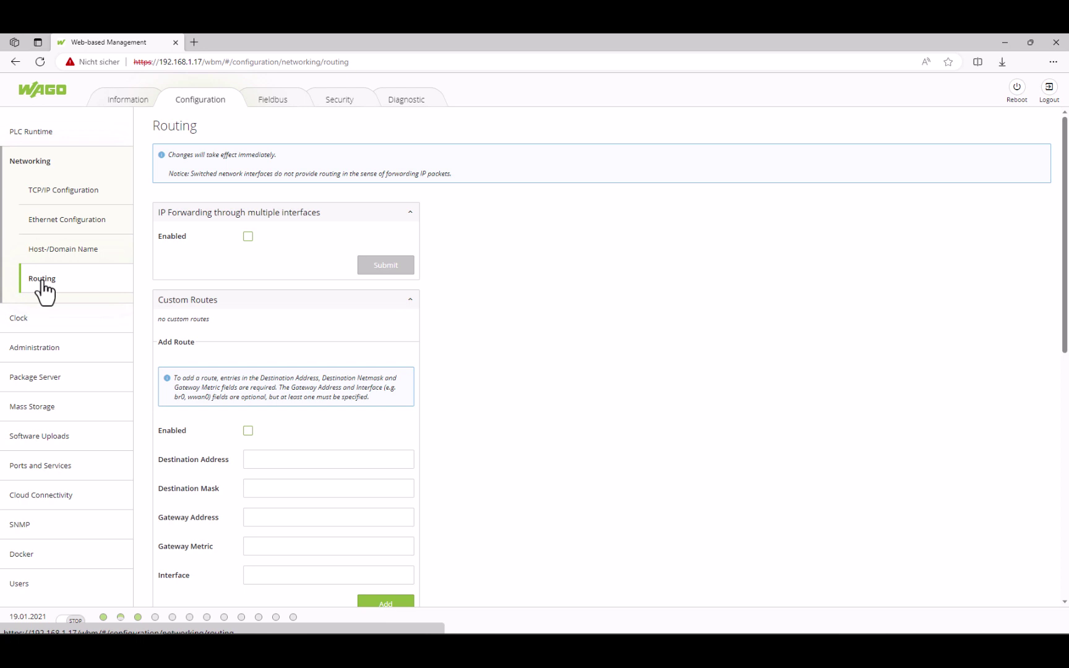
scroll(234, 315, down, 2)
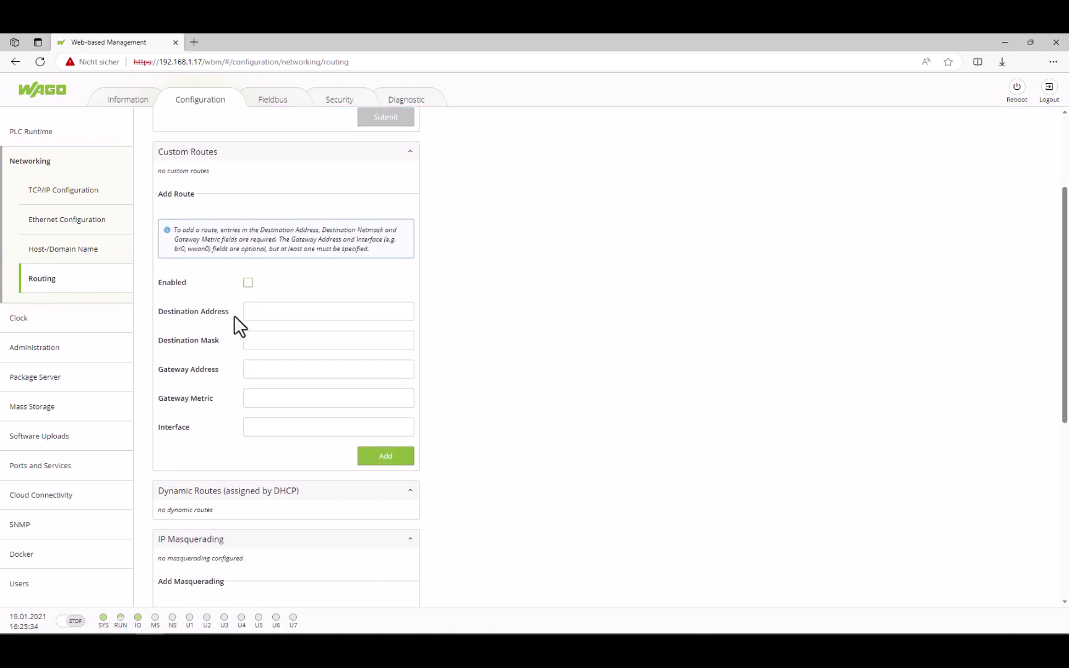
Add an enabled route to 192.168.3.0, mask 255.255.255.0, via 192.168.2.1, metric 20
click(248, 282)
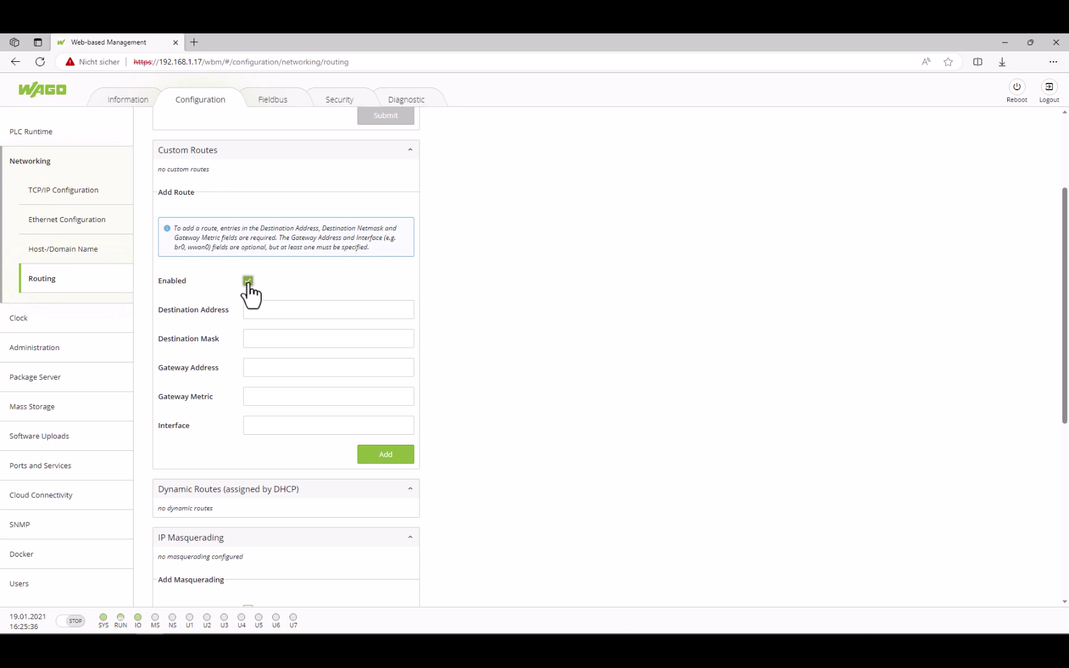
click(250, 309)
text(8)
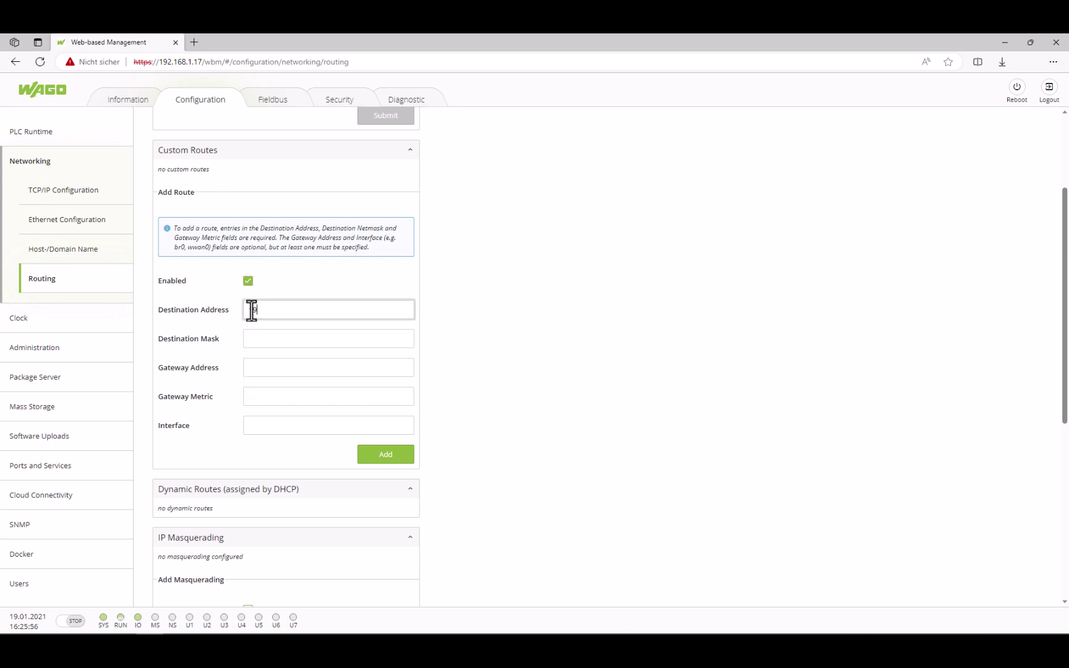
text(92.168.3.0)
key(Tab)
text(2)
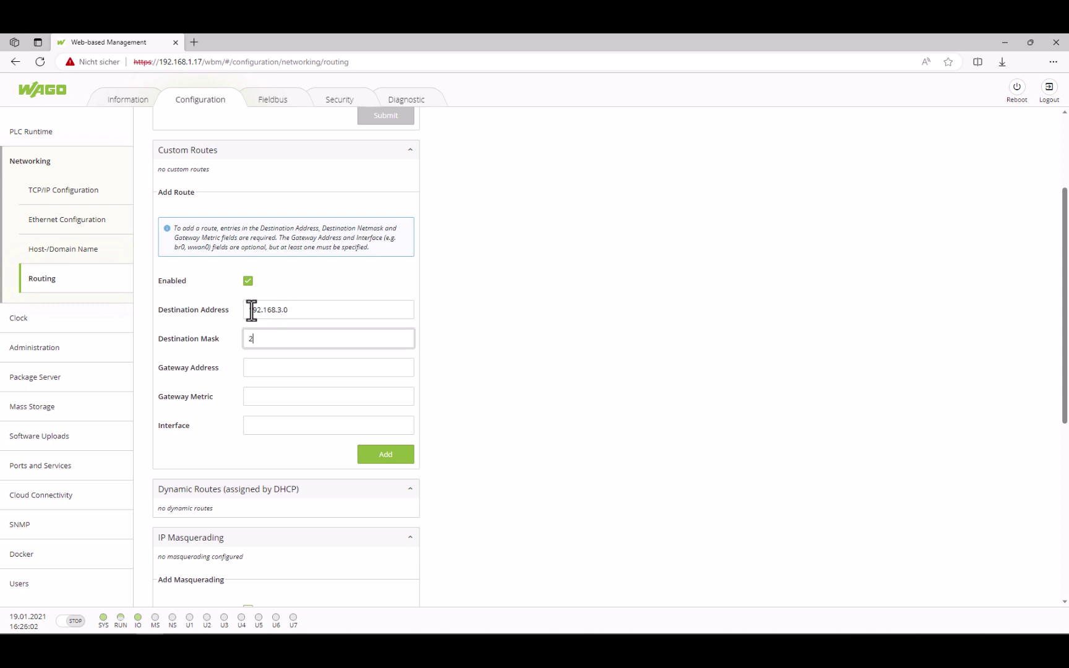
text(55.255.255.0)
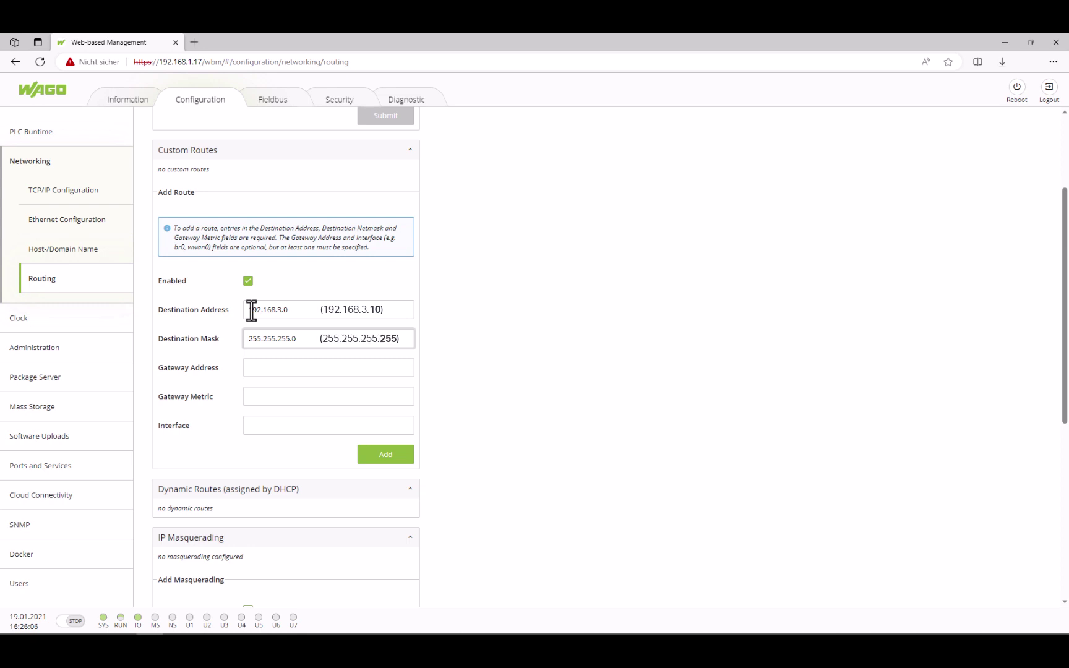
key(Tab)
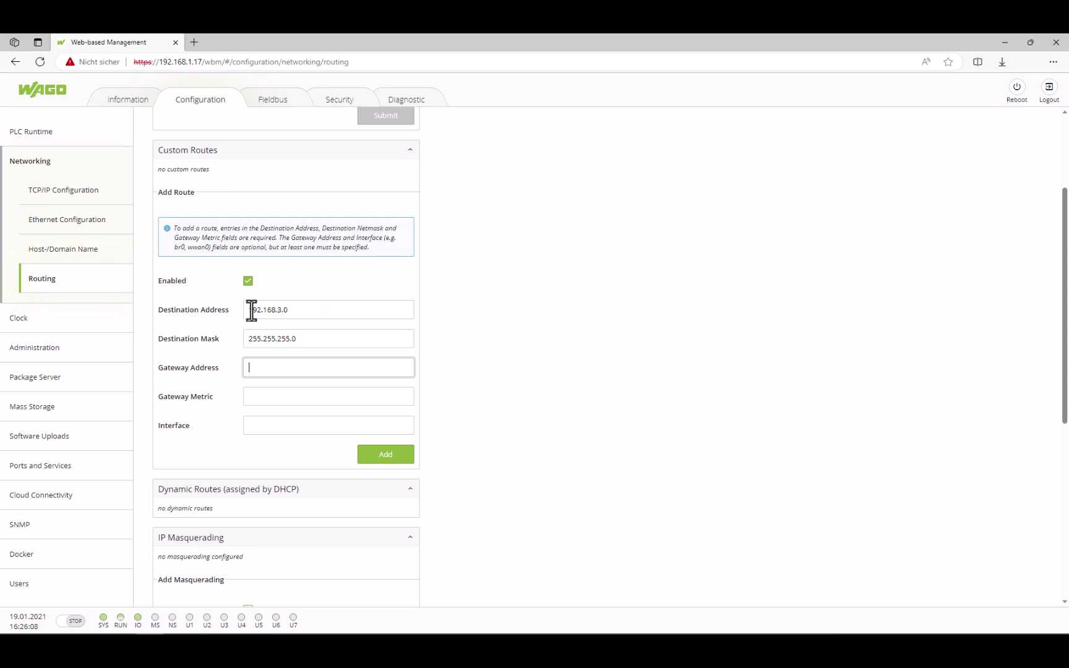
text(192.168.2.1)
key(Tab)
text(20)
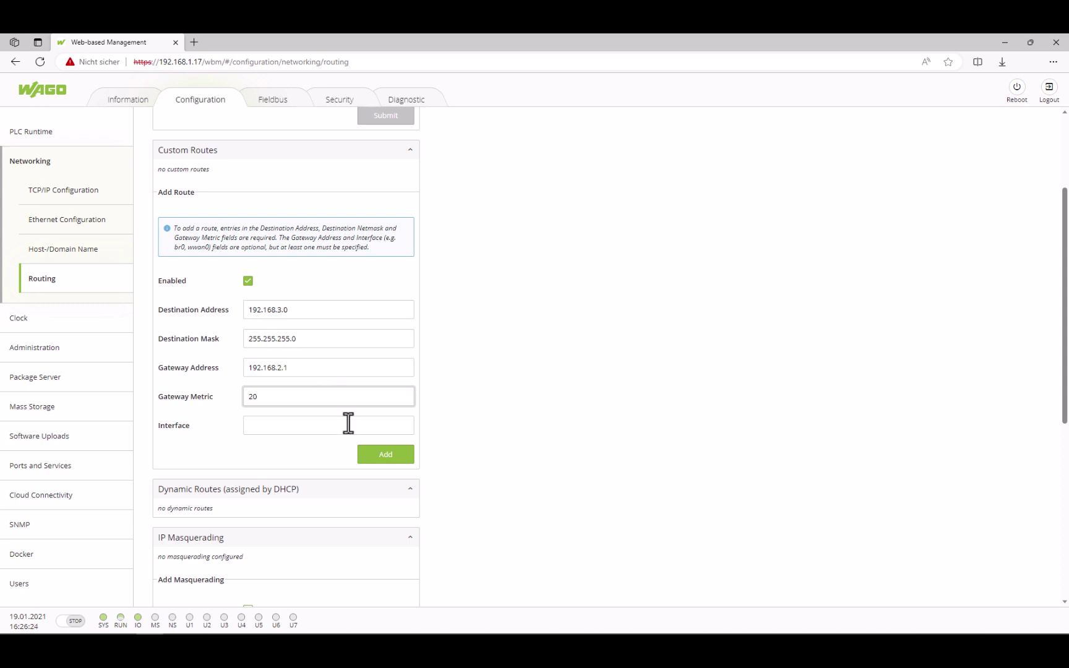
click(371, 456)
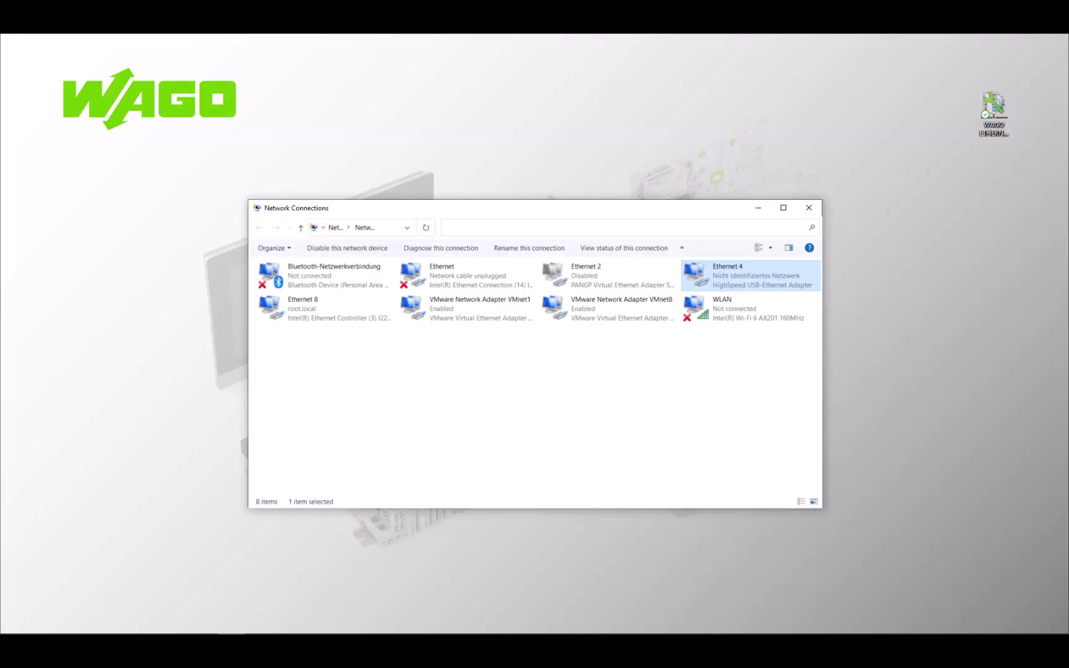
Open the IPv4 settings in Ethernet 4's adapter properties
right_click(716, 272)
click(746, 377)
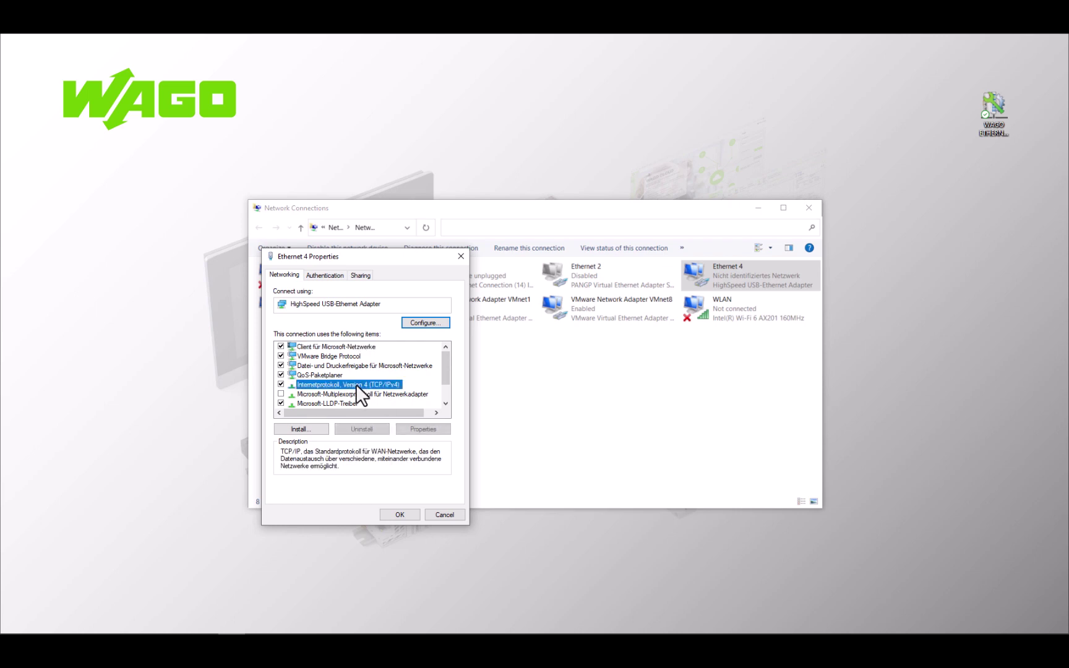
double_click(359, 386)
Set Ethernet 4's default gateway to 192.168.3.1, then enter 192.168.2.17 in Edge's address bar
text(192.168)
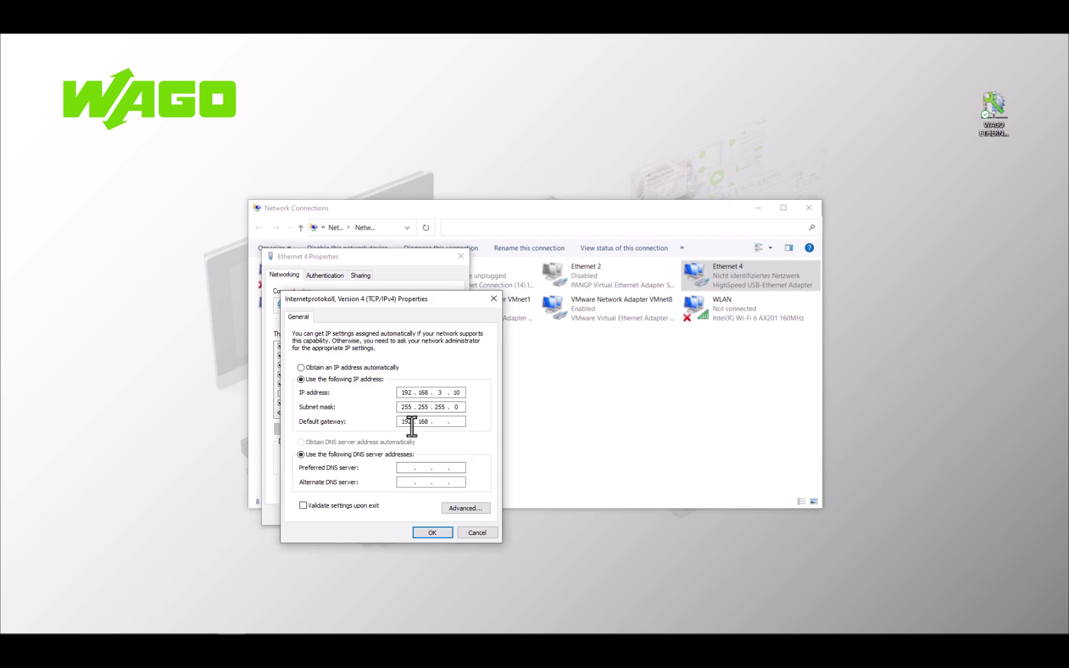
text(.3.1)
click(431, 533)
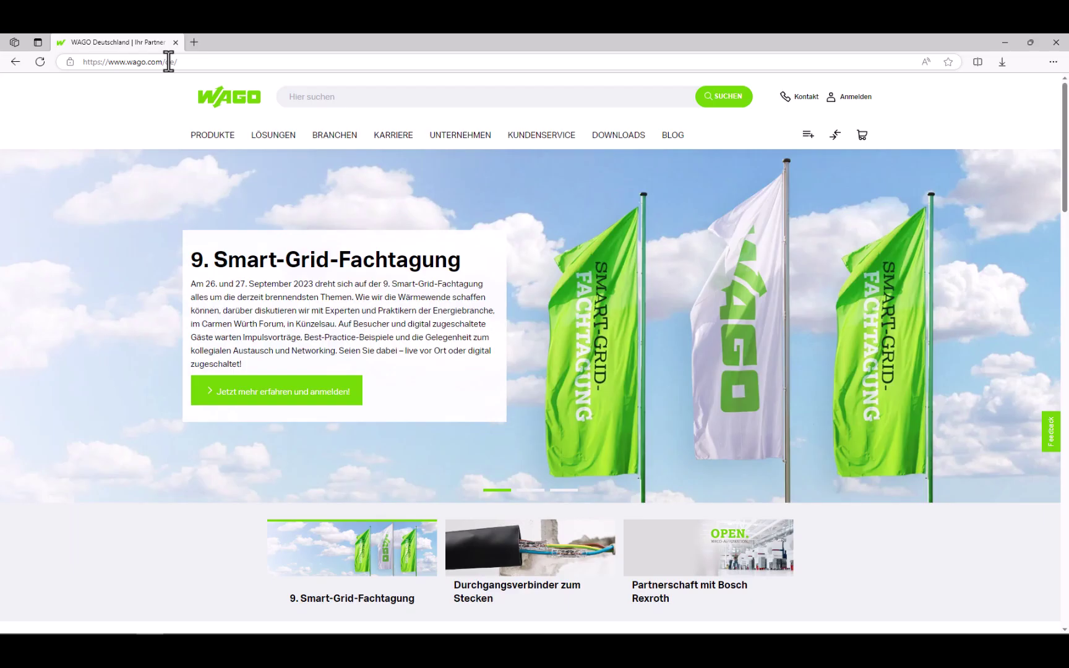
click(169, 62)
text(192.16)
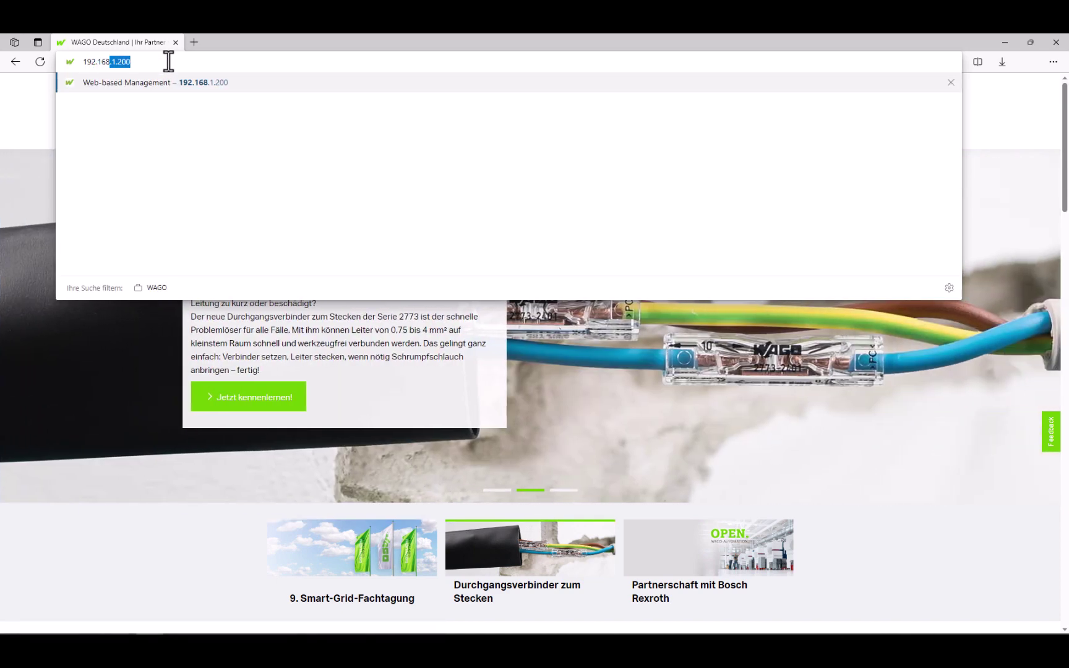
text(8.2.17/wbm/)
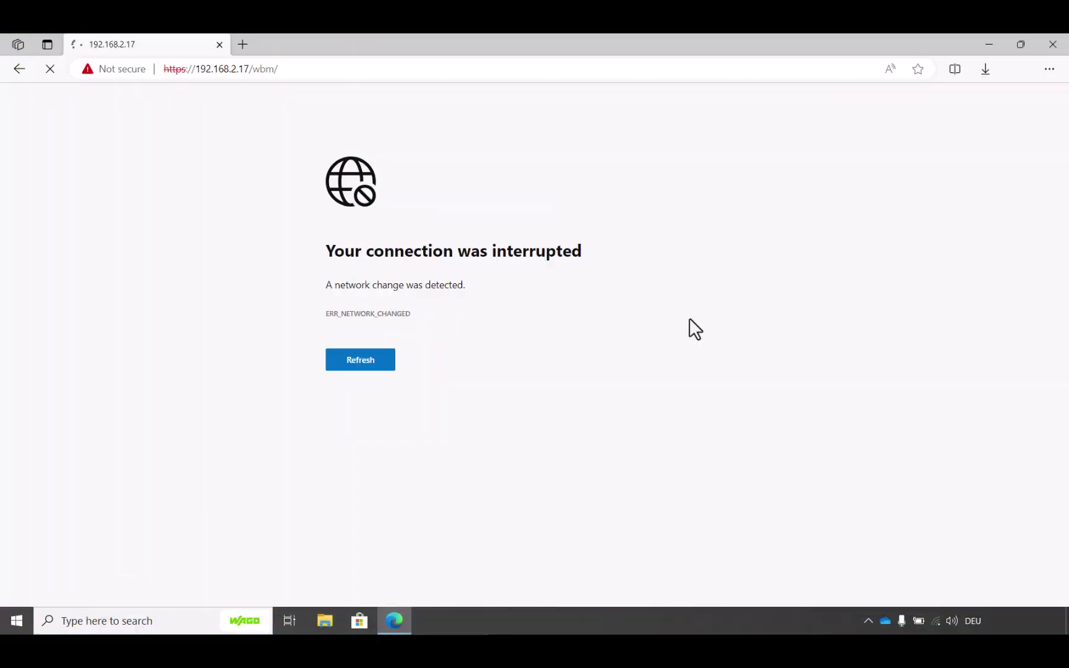
Turn Wi-Fi off and reload the controller's page at 192.168.2.17
click(936, 621)
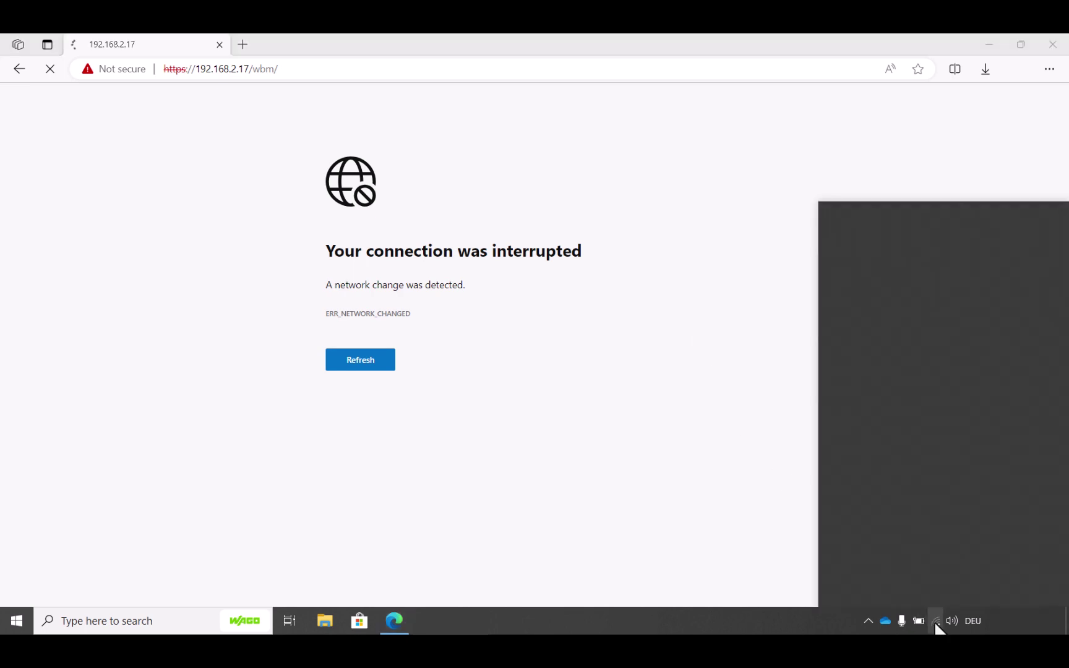
click(850, 580)
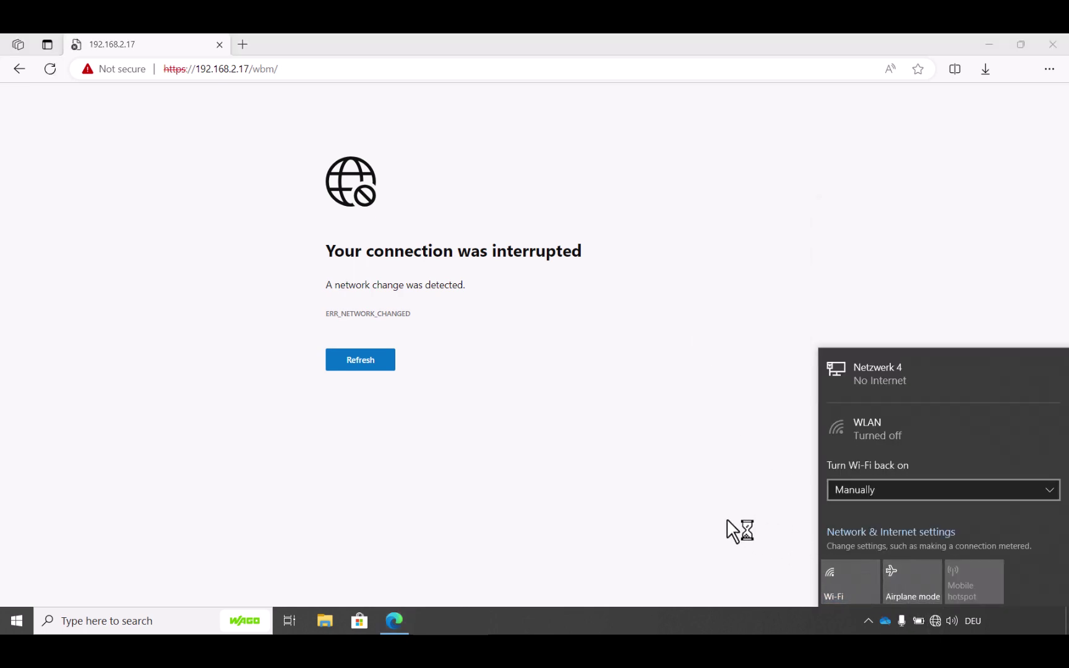
click(50, 68)
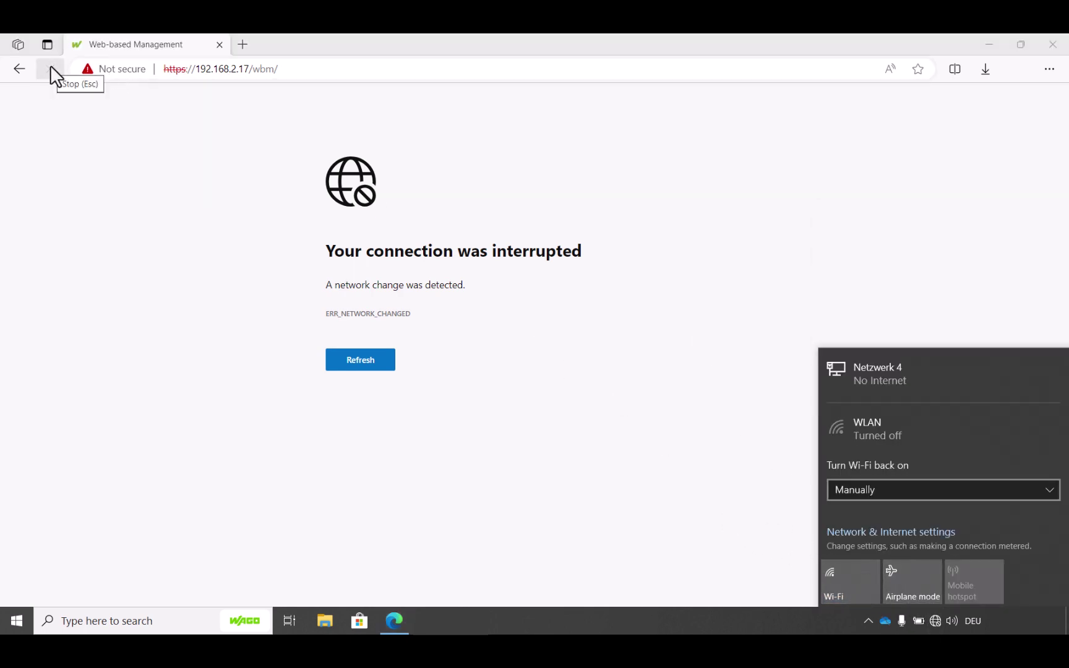